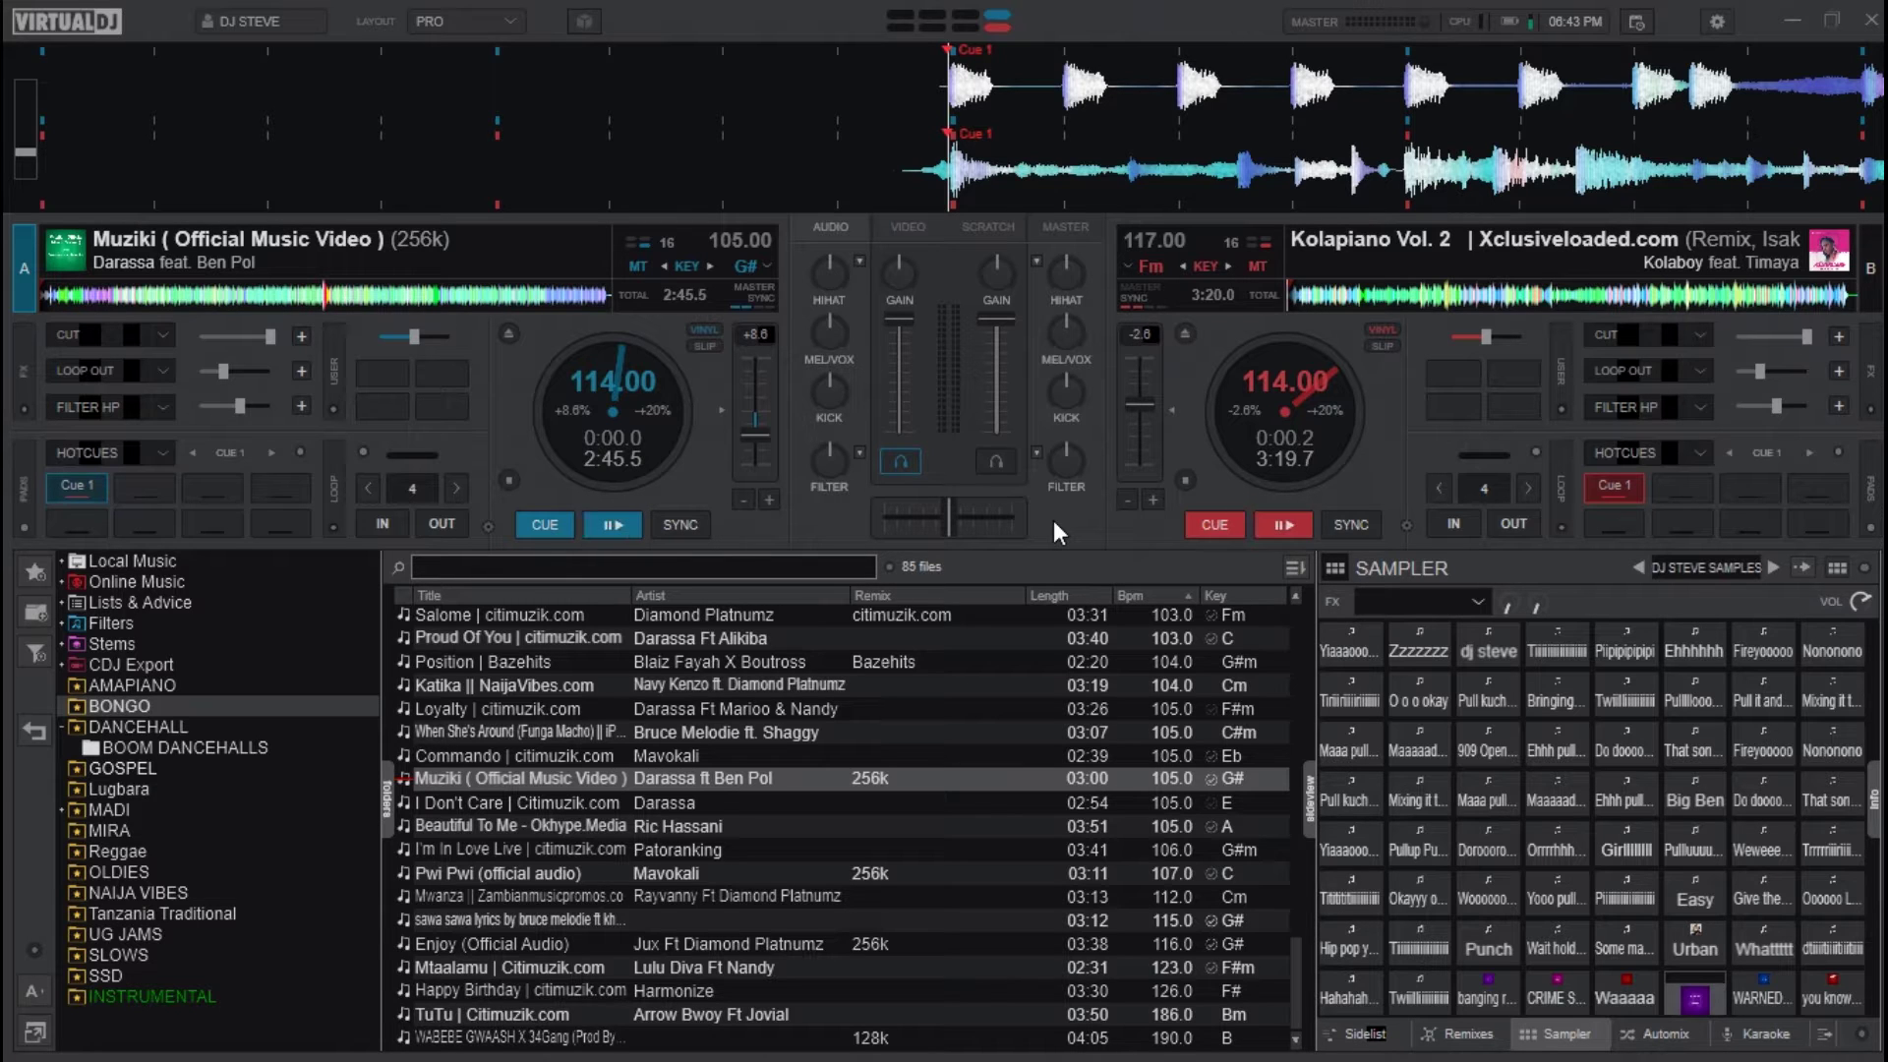
- Open the keyboard mapping Advanced editor and capture ESCAPE as the key to map
{"action": "left_click", "coordinate": [1717, 20]}
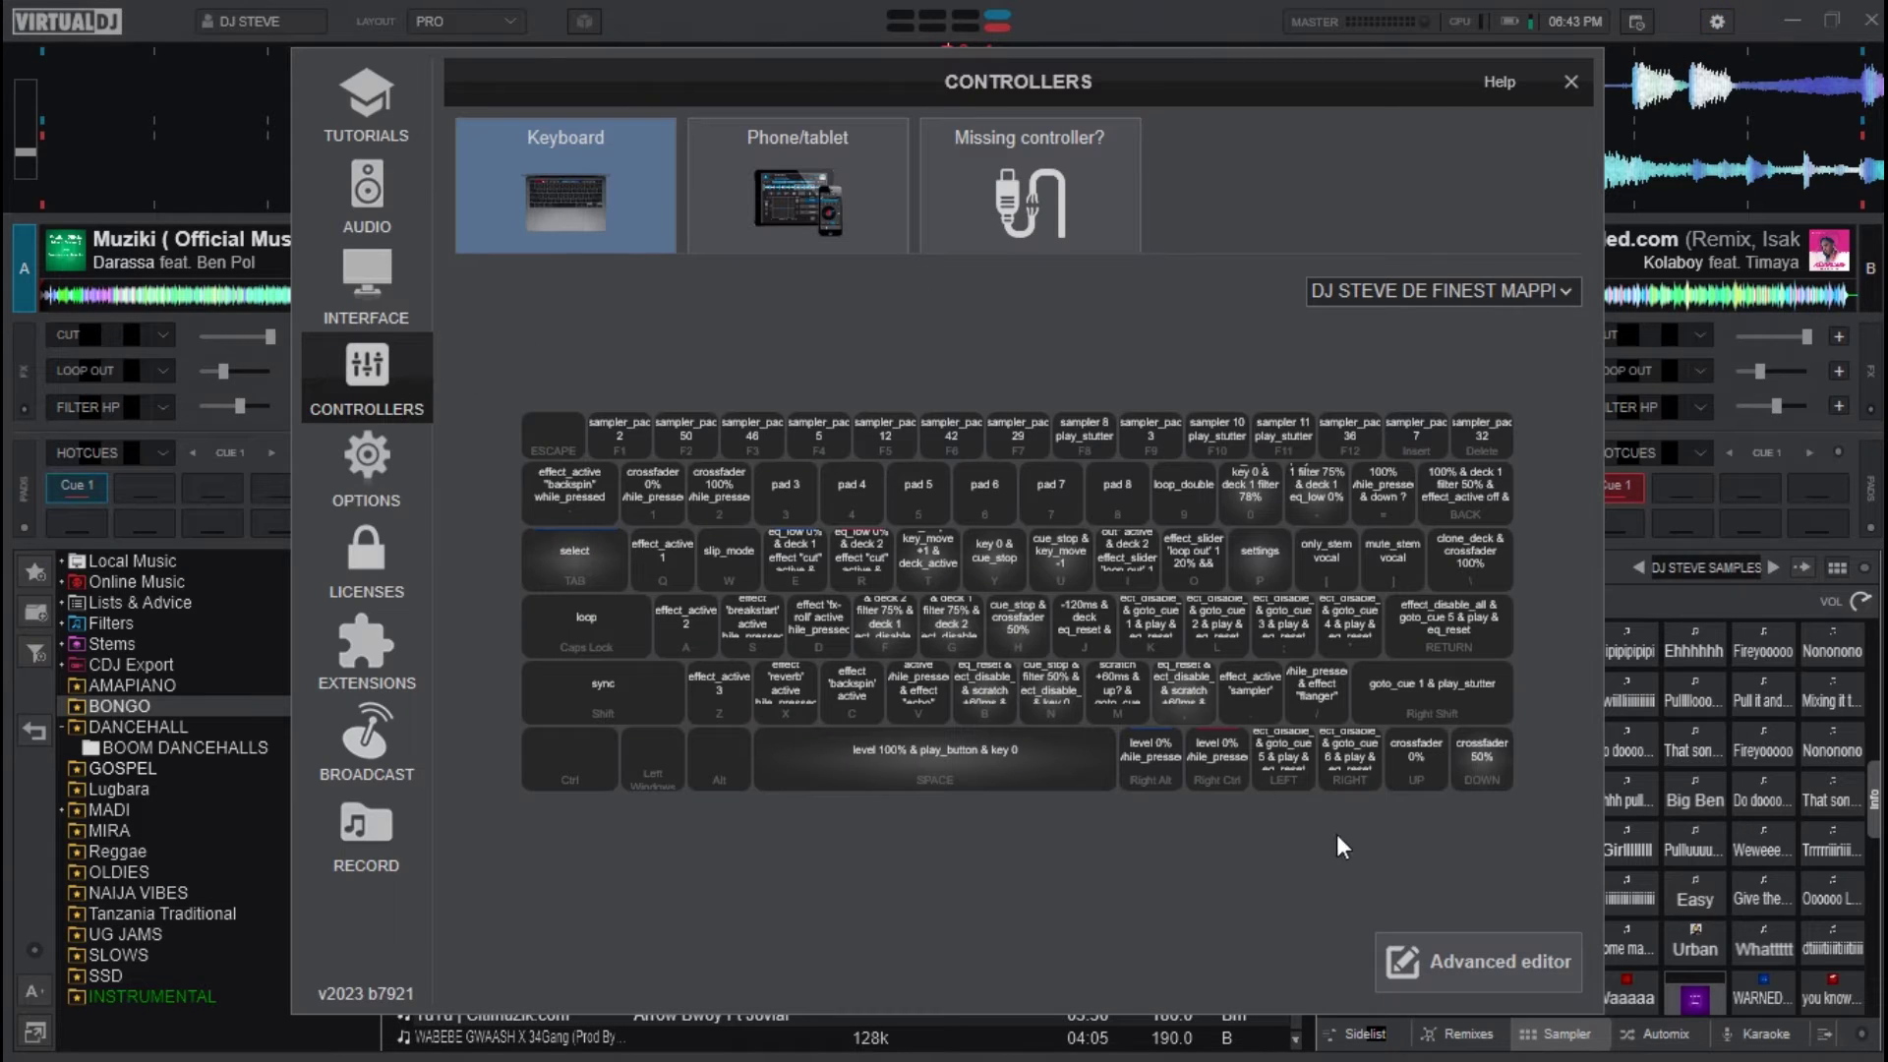
{"action": "left_click", "coordinate": [1456, 963]}
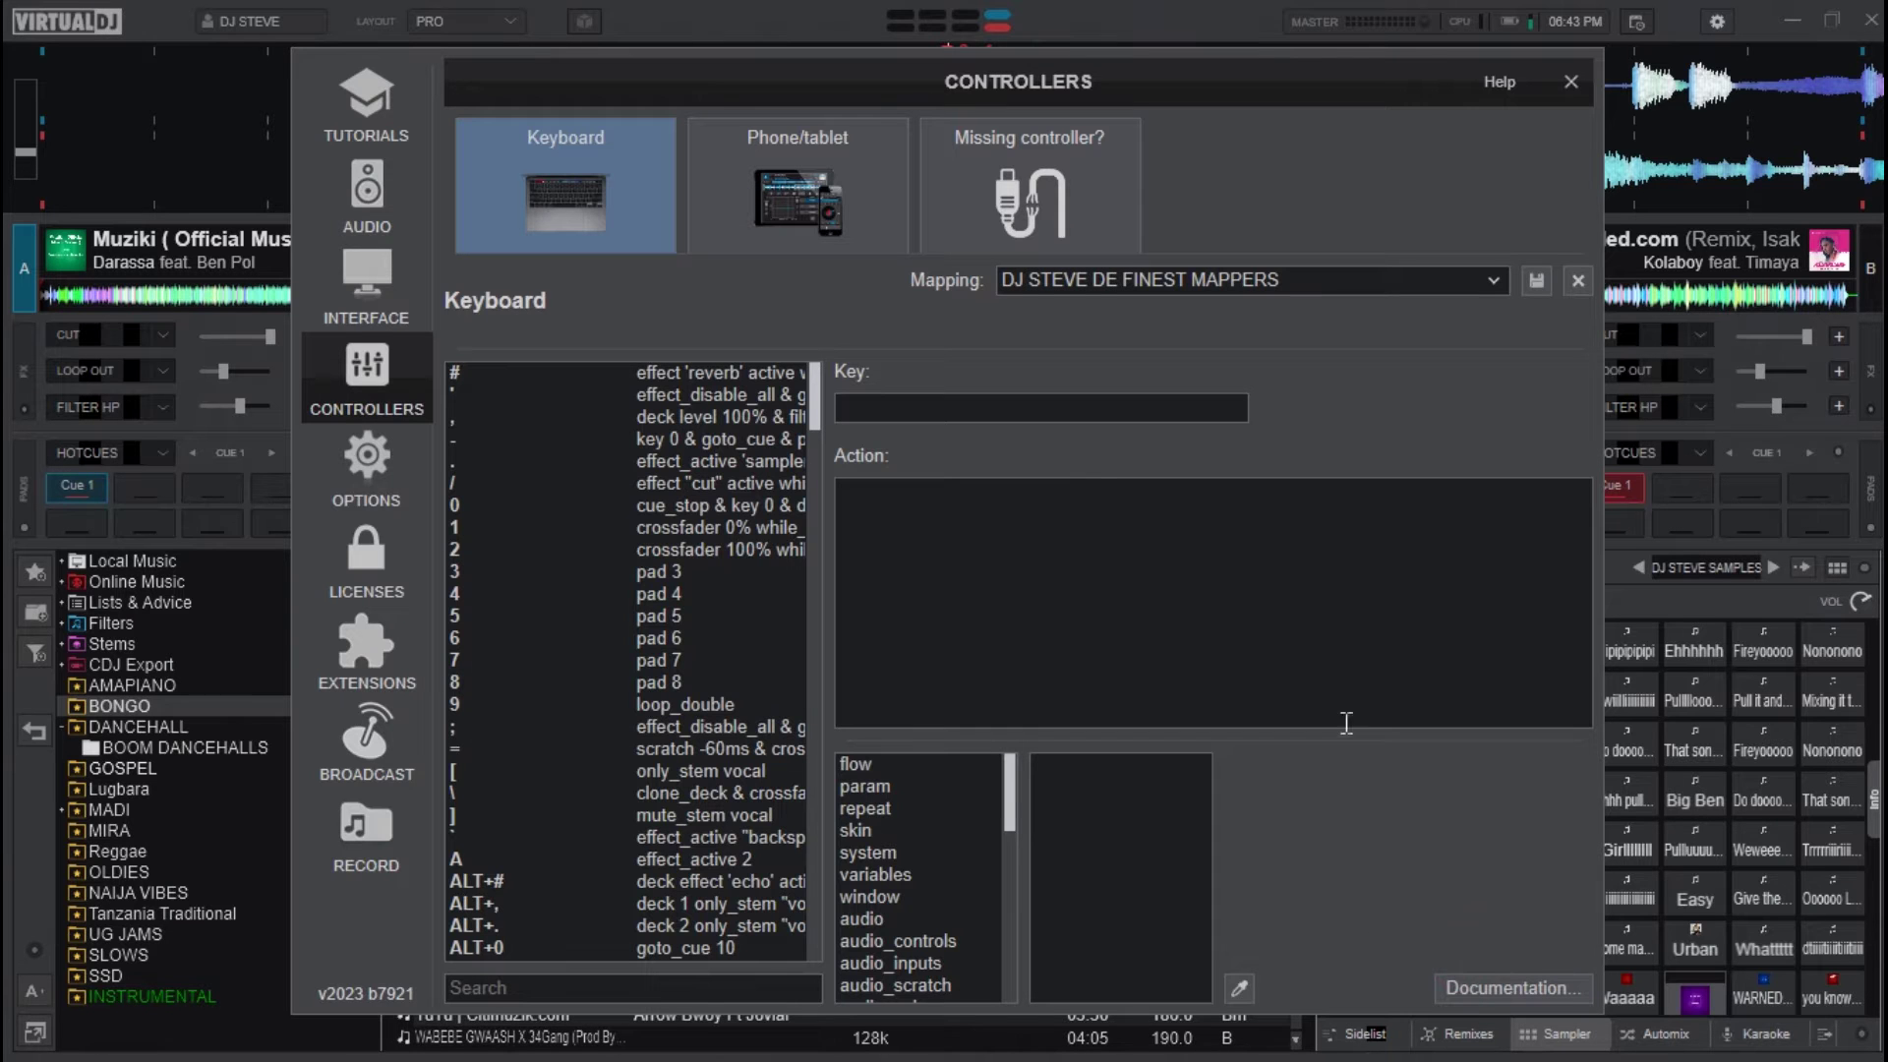
{"action": "left_click", "coordinate": [1027, 411]}
{"action": "key", "text": "Escape"}
- Begin the ESCAPE key's action with 'down? ndo' and move the settings window aside
{"action": "left_click", "coordinate": [1027, 543]}
{"action": "type", "text": "do"}
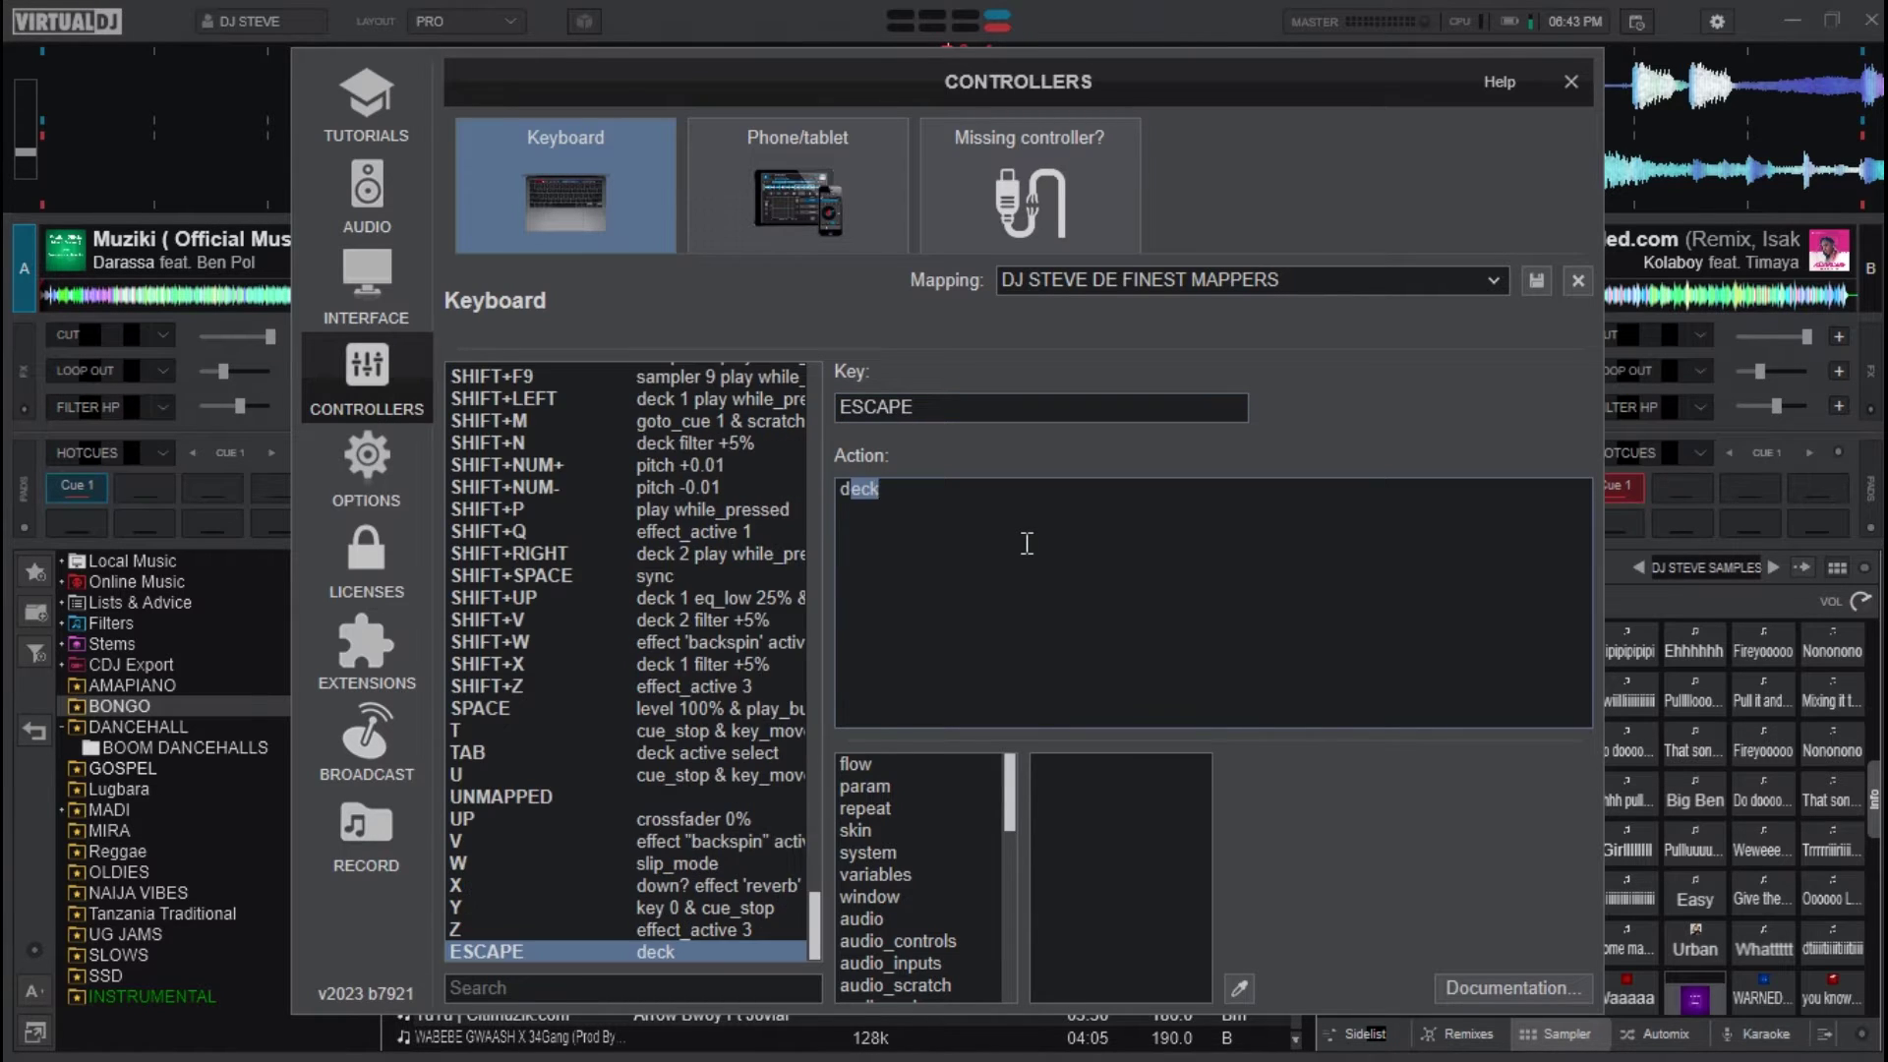
{"action": "type", "text": "wn"}
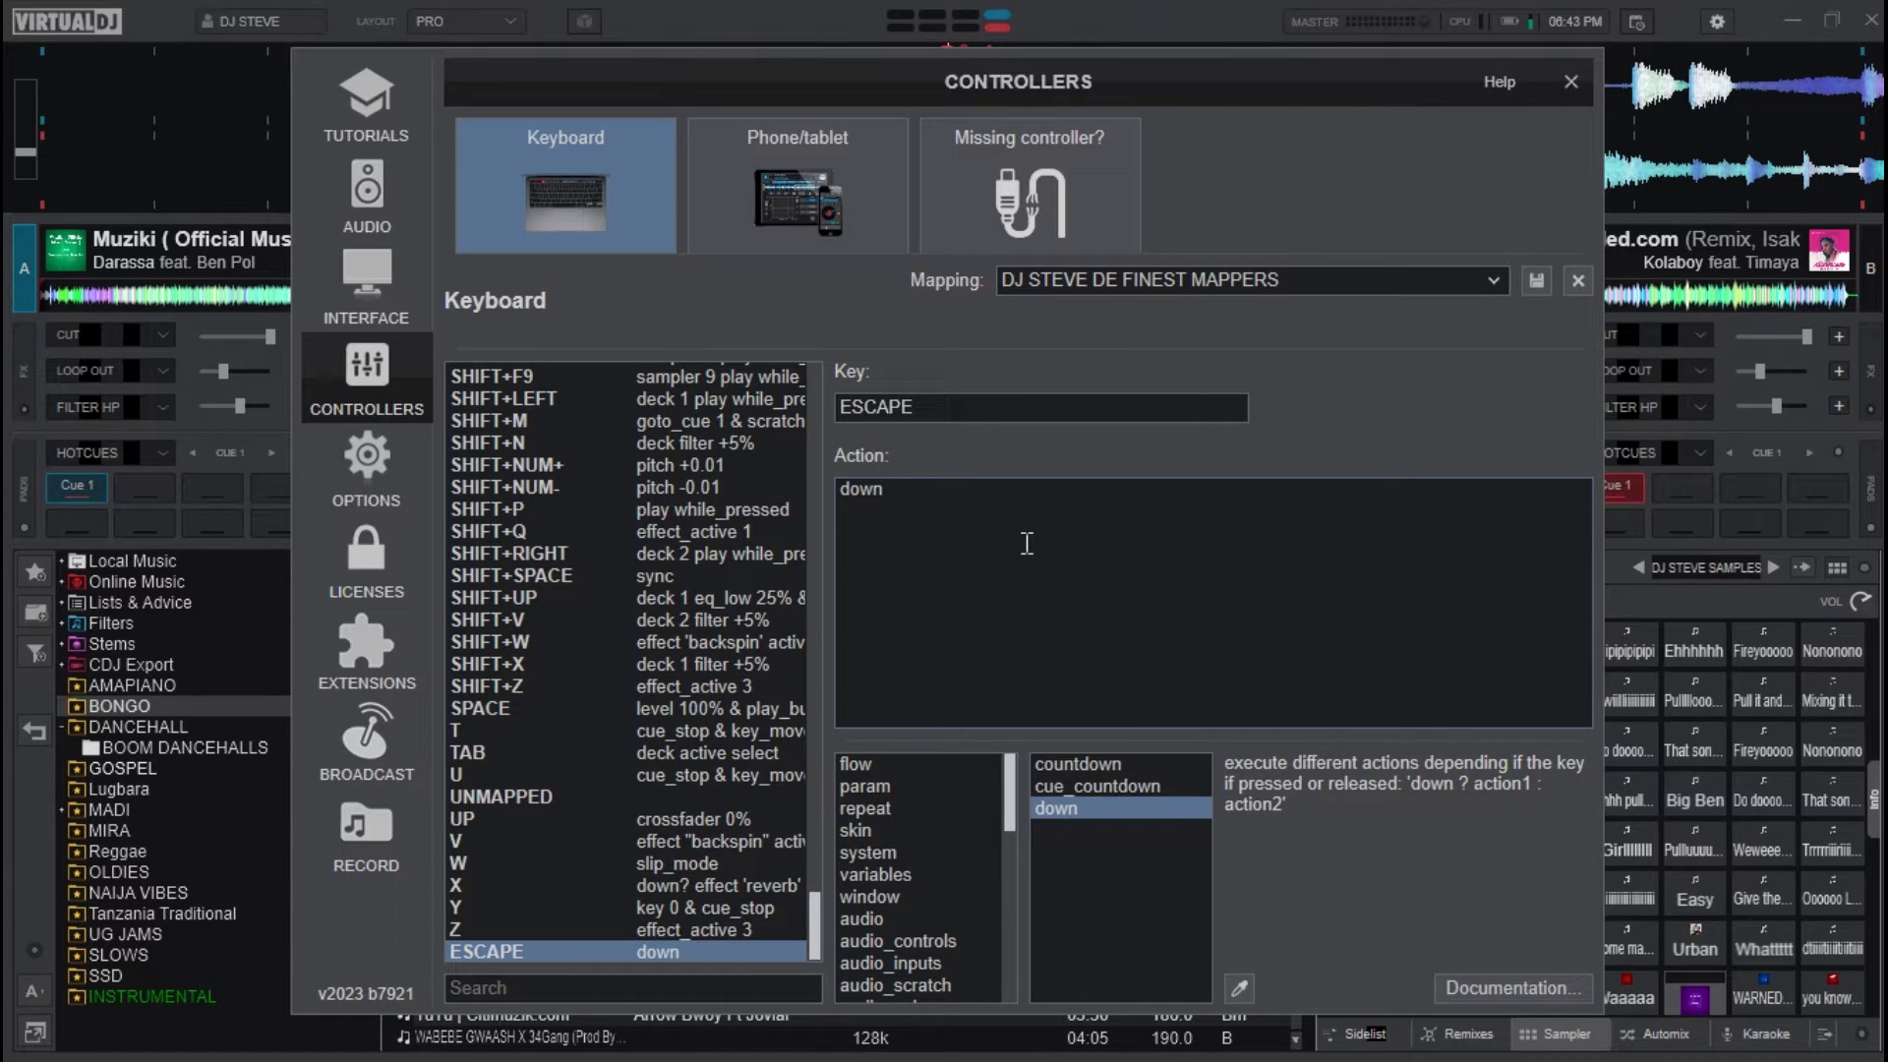
{"action": "type", "text": "?"}
{"action": "type", "text": "n"}
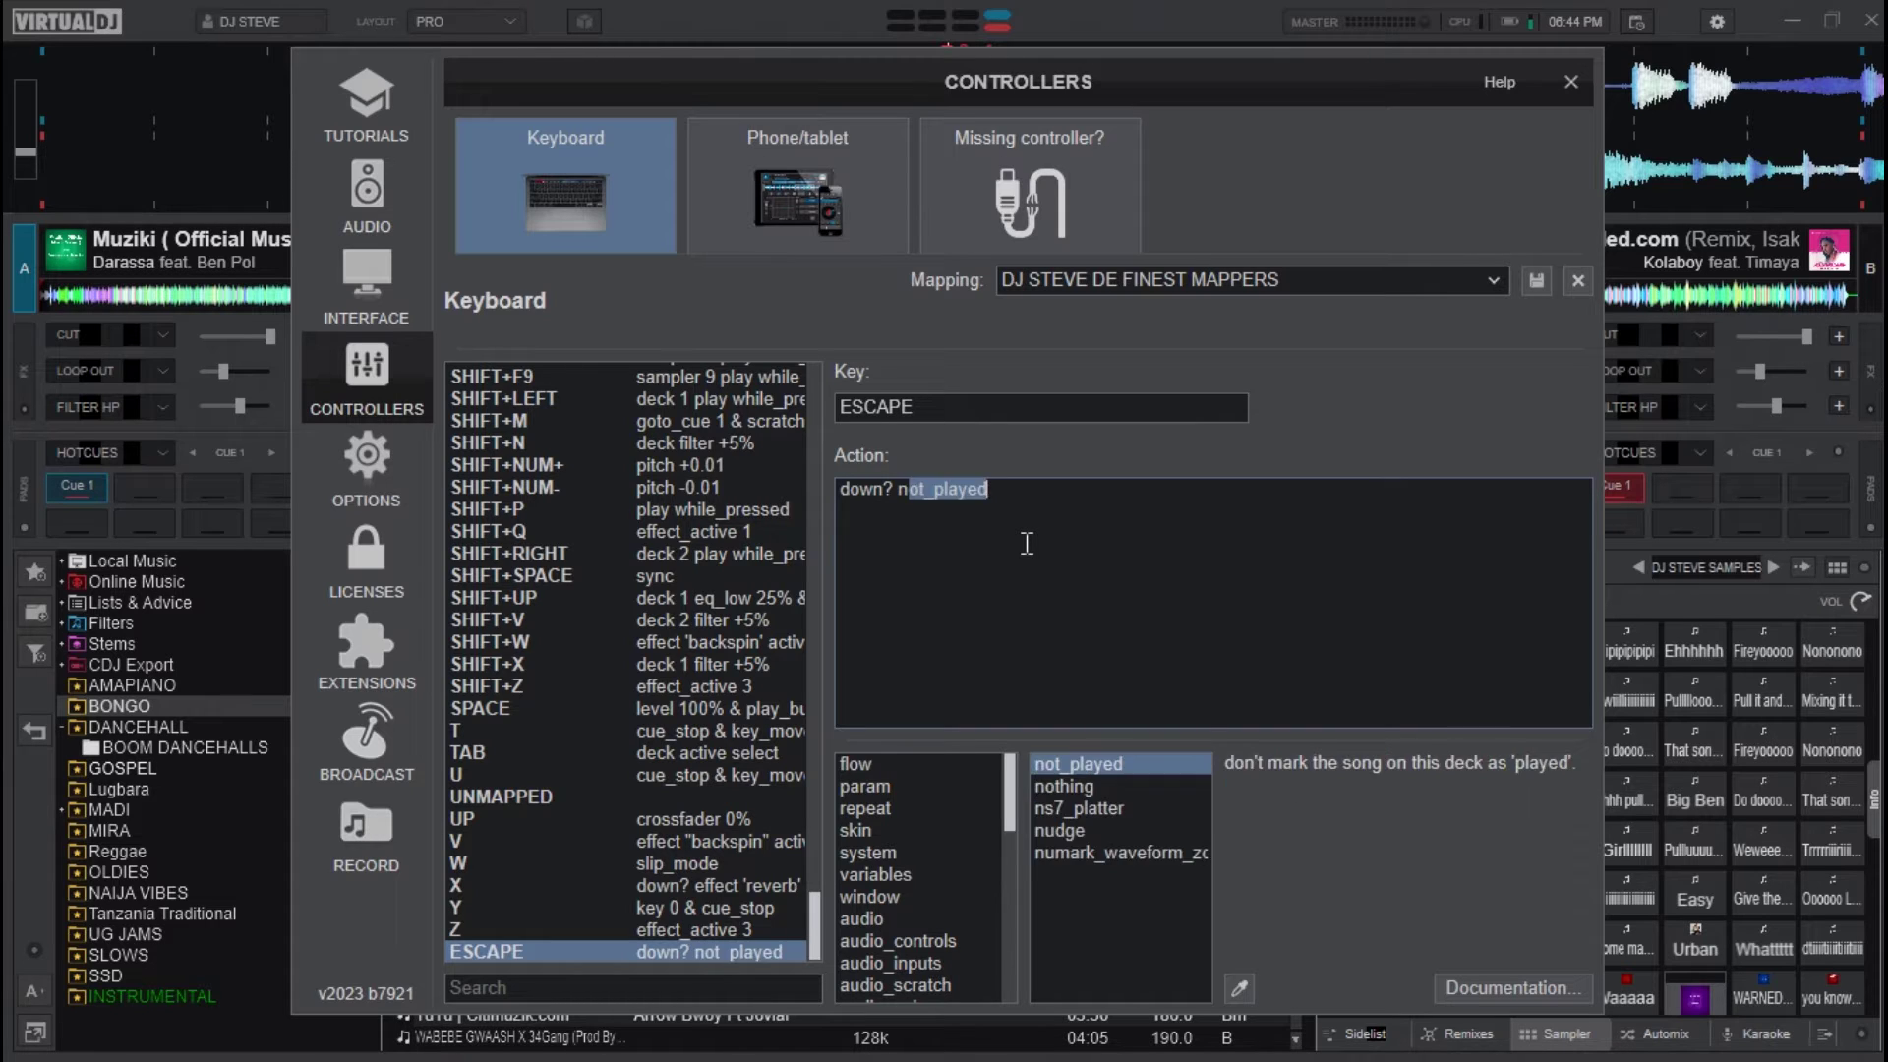
{"action": "type", "text": "do"}
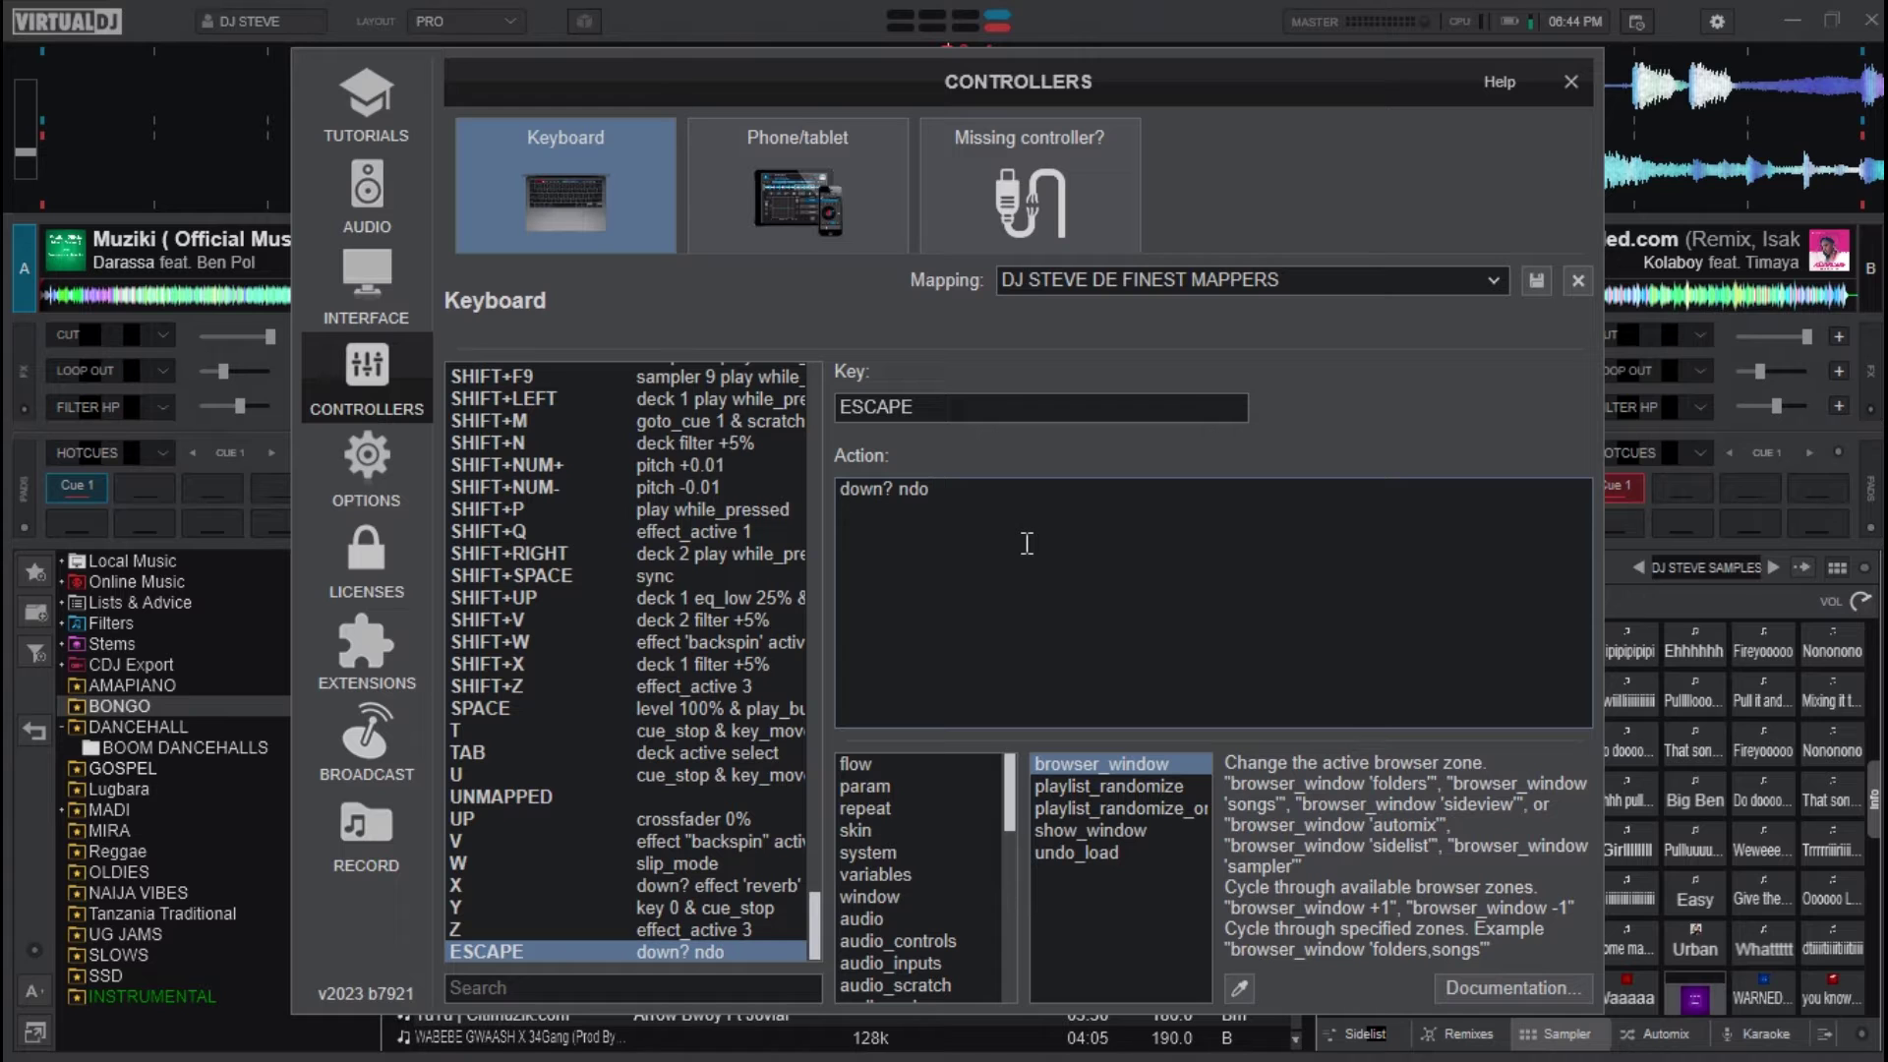
{"action": "left_click_drag", "start_coordinate": [945, 84], "coordinate": [962, 1014]}
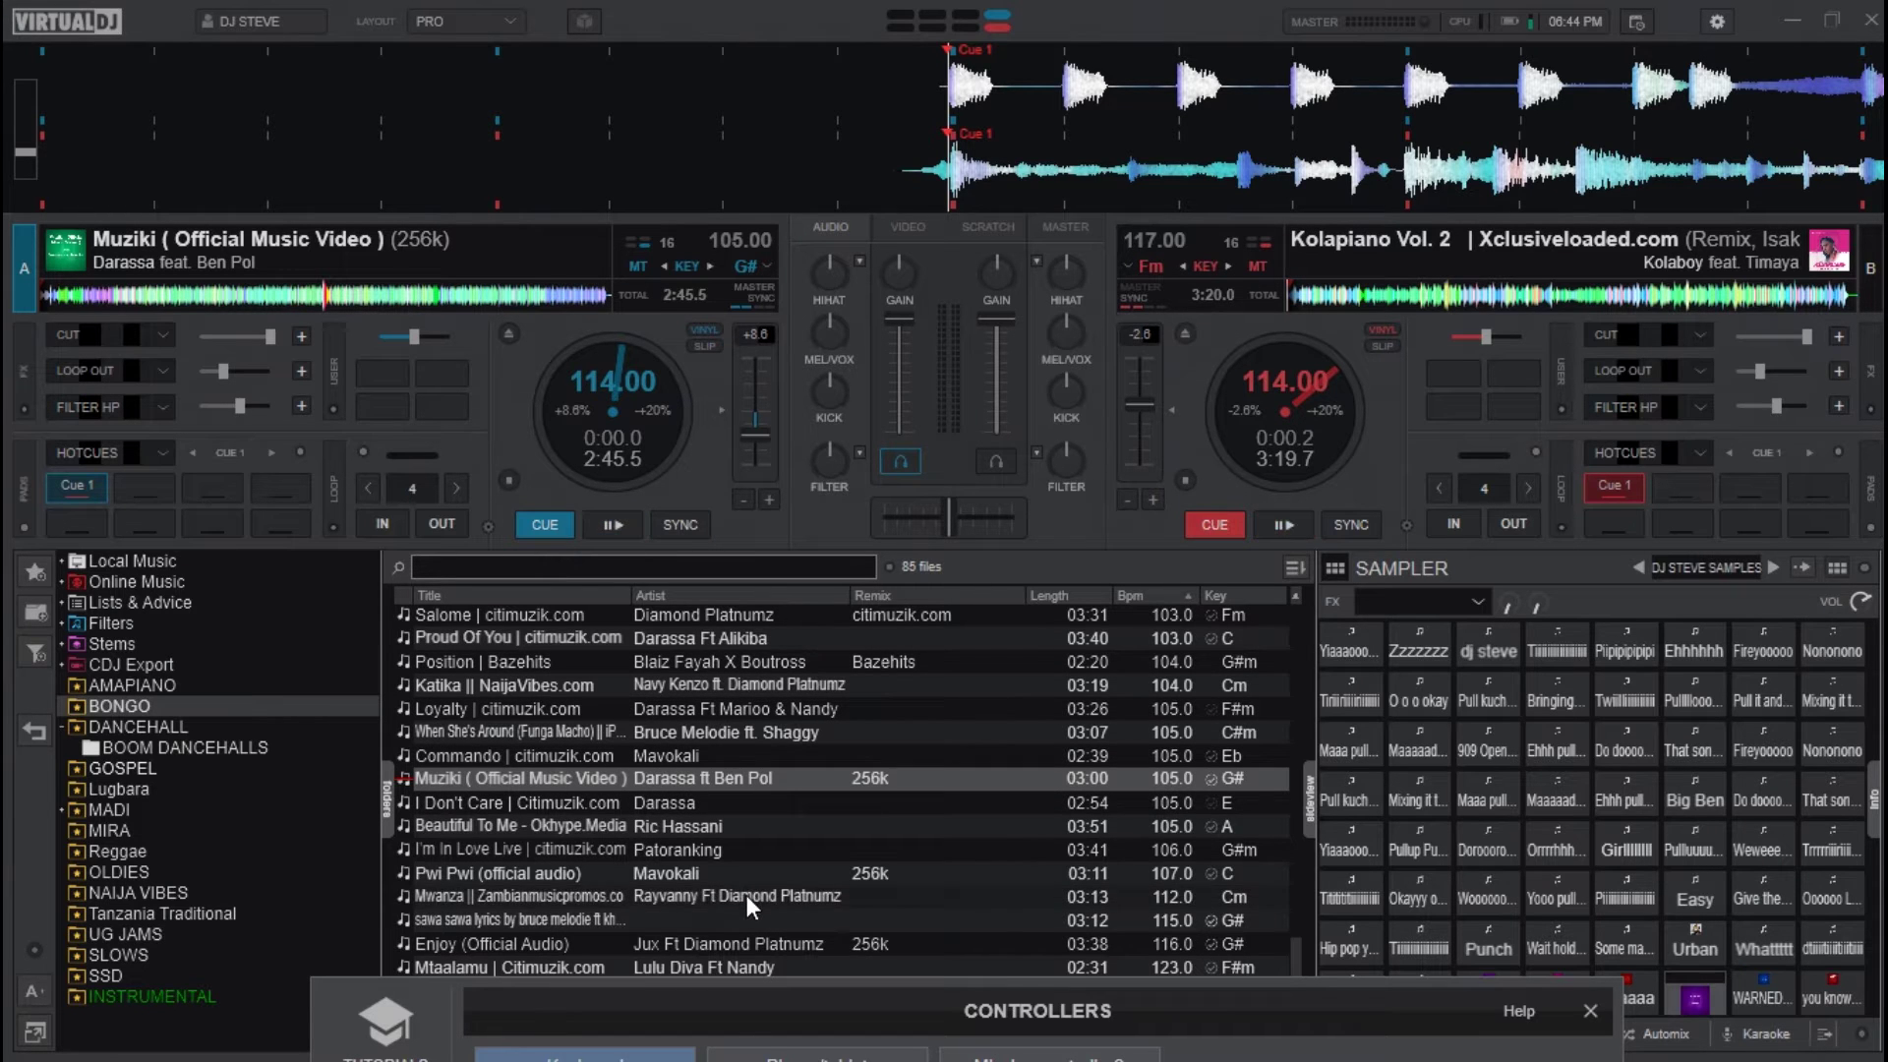
- Extend the ESCAPE action to read 'down? ndo_load : load_next'
{"action": "left_click", "coordinate": [745, 1007]}
{"action": "left_click_drag", "start_coordinate": [745, 1007], "coordinate": [691, 128]}
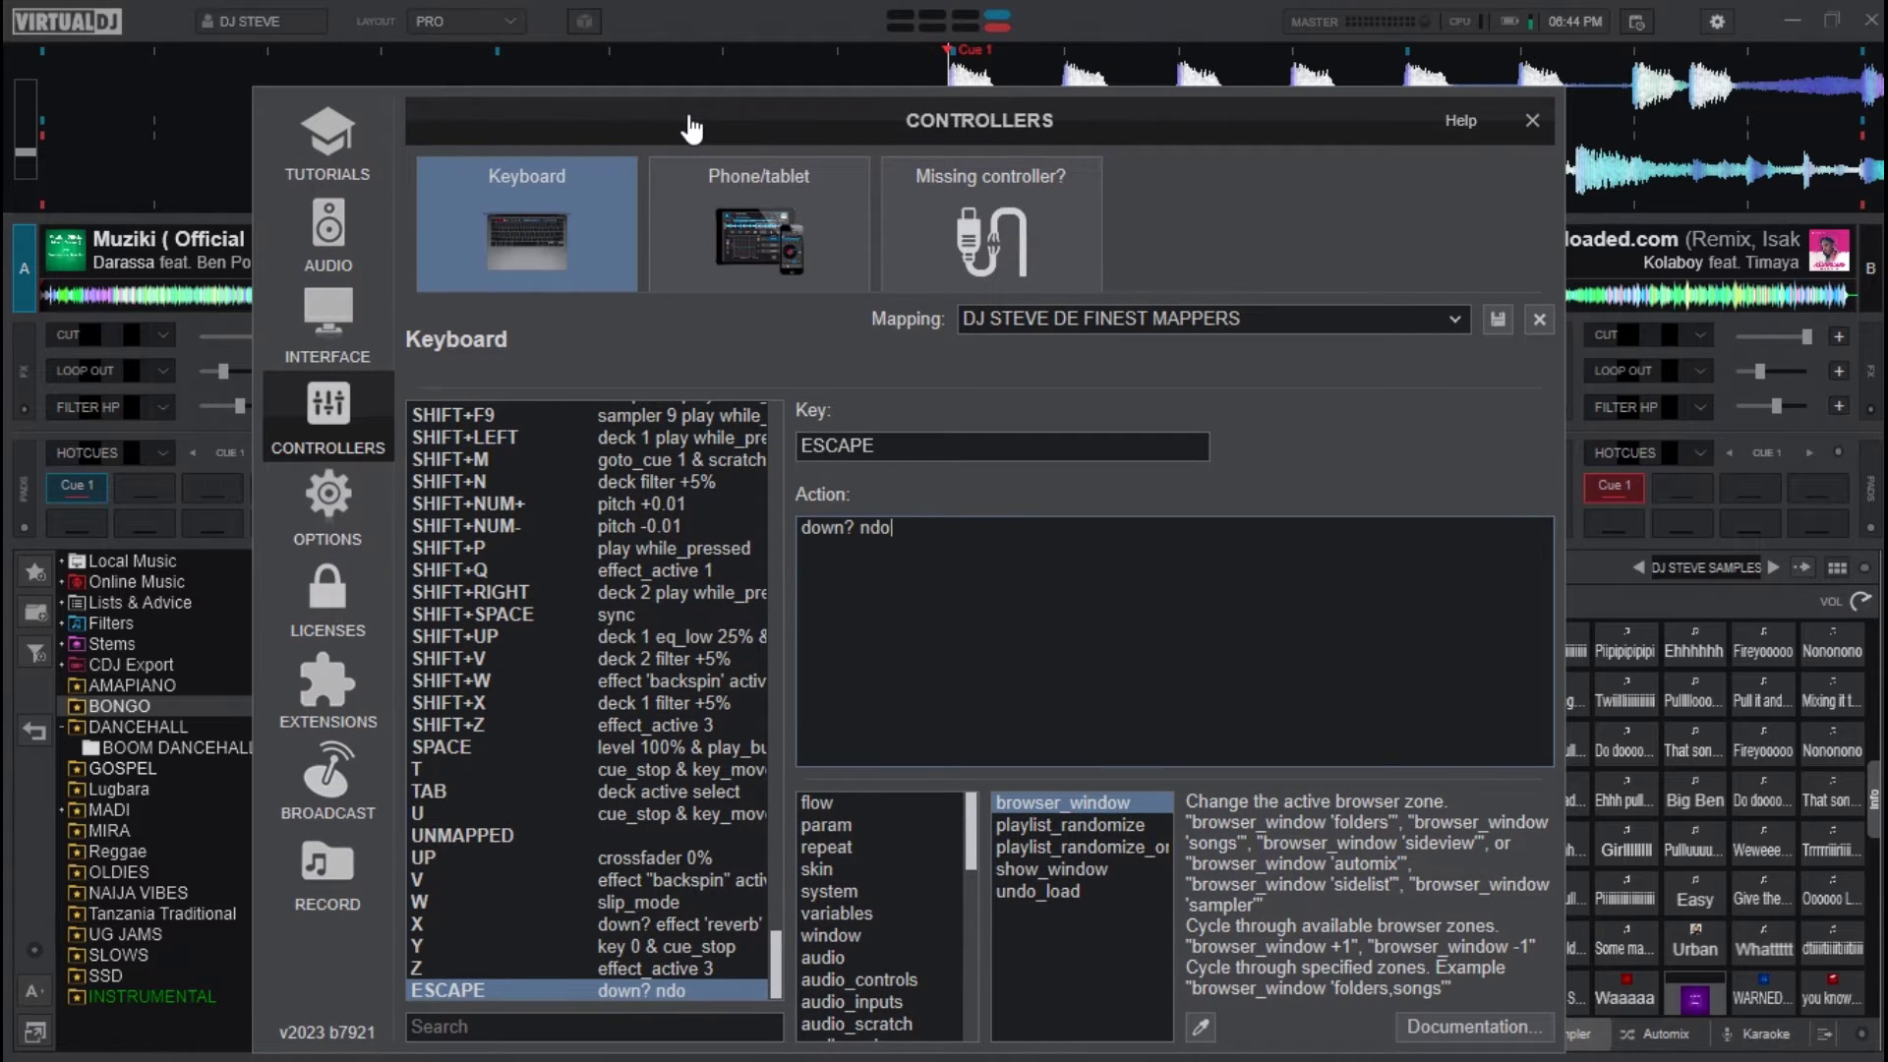
{"action": "type", "text": "_"}
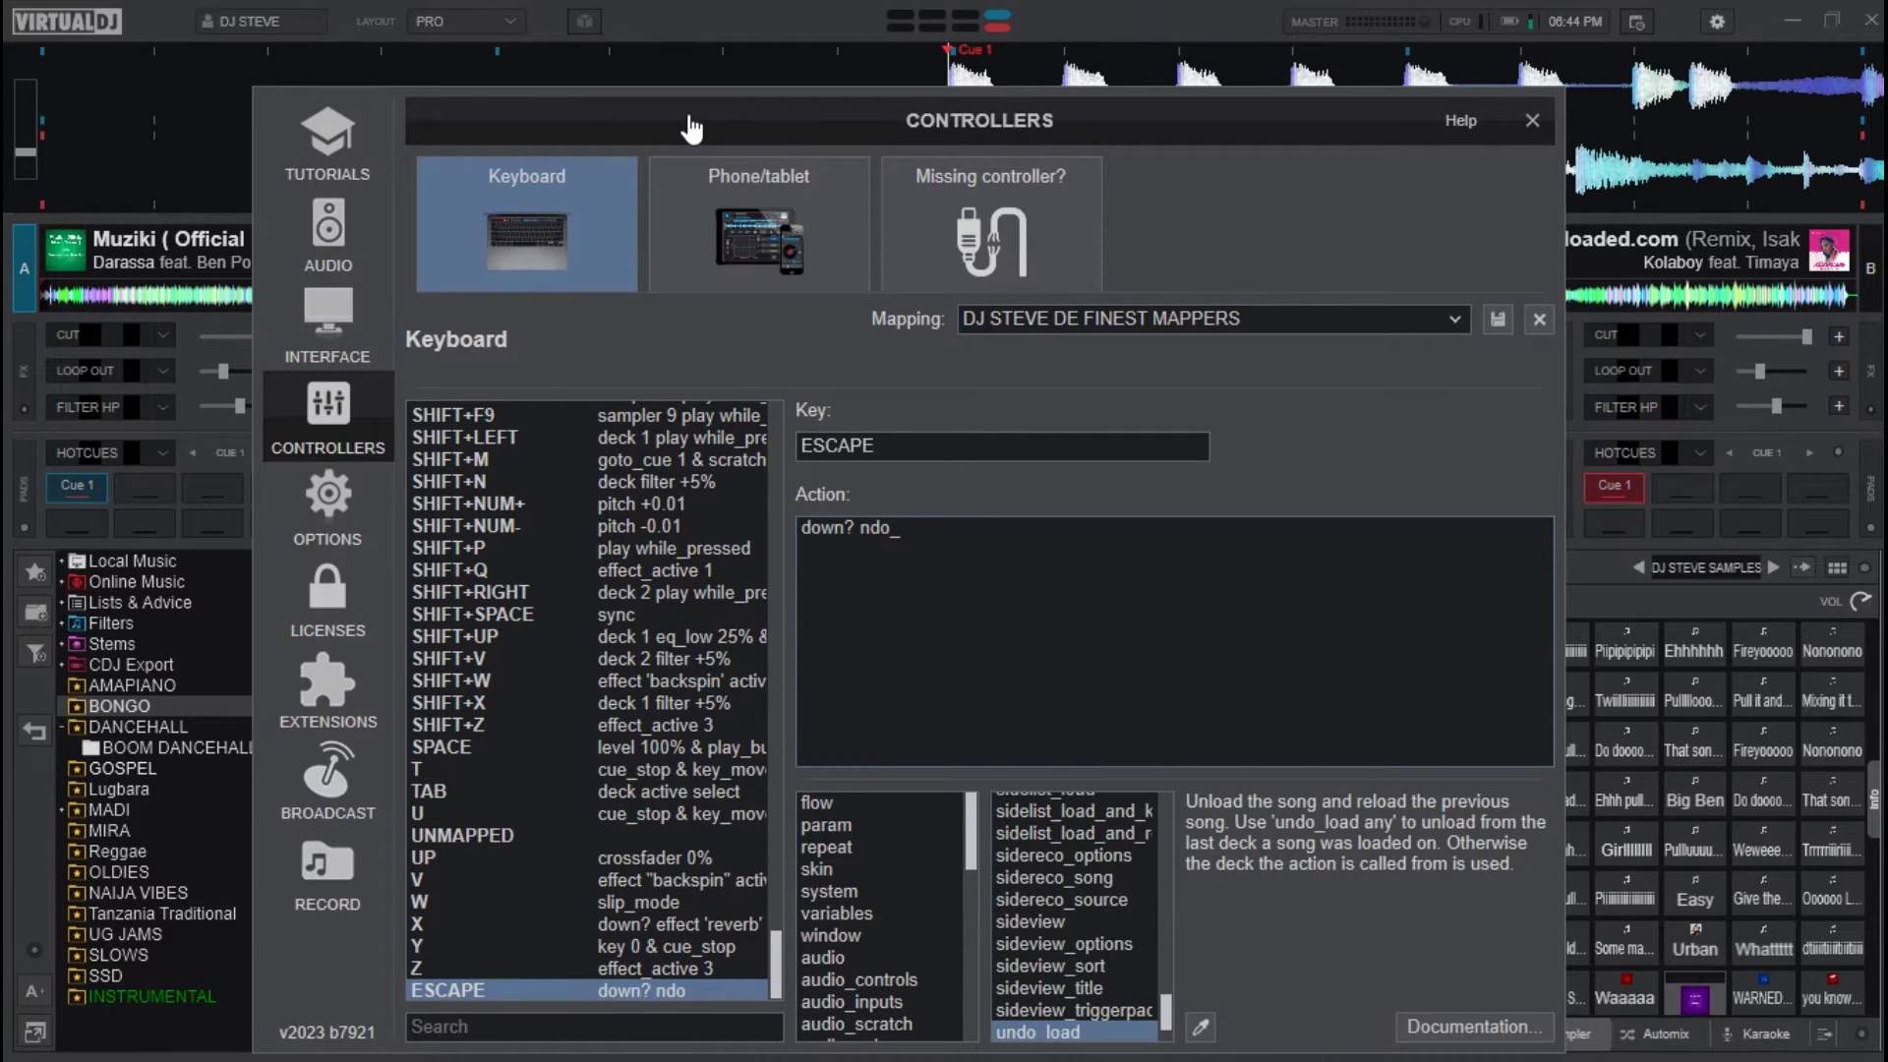
{"action": "type", "text": "load"}
{"action": "type", "text": ": load"}
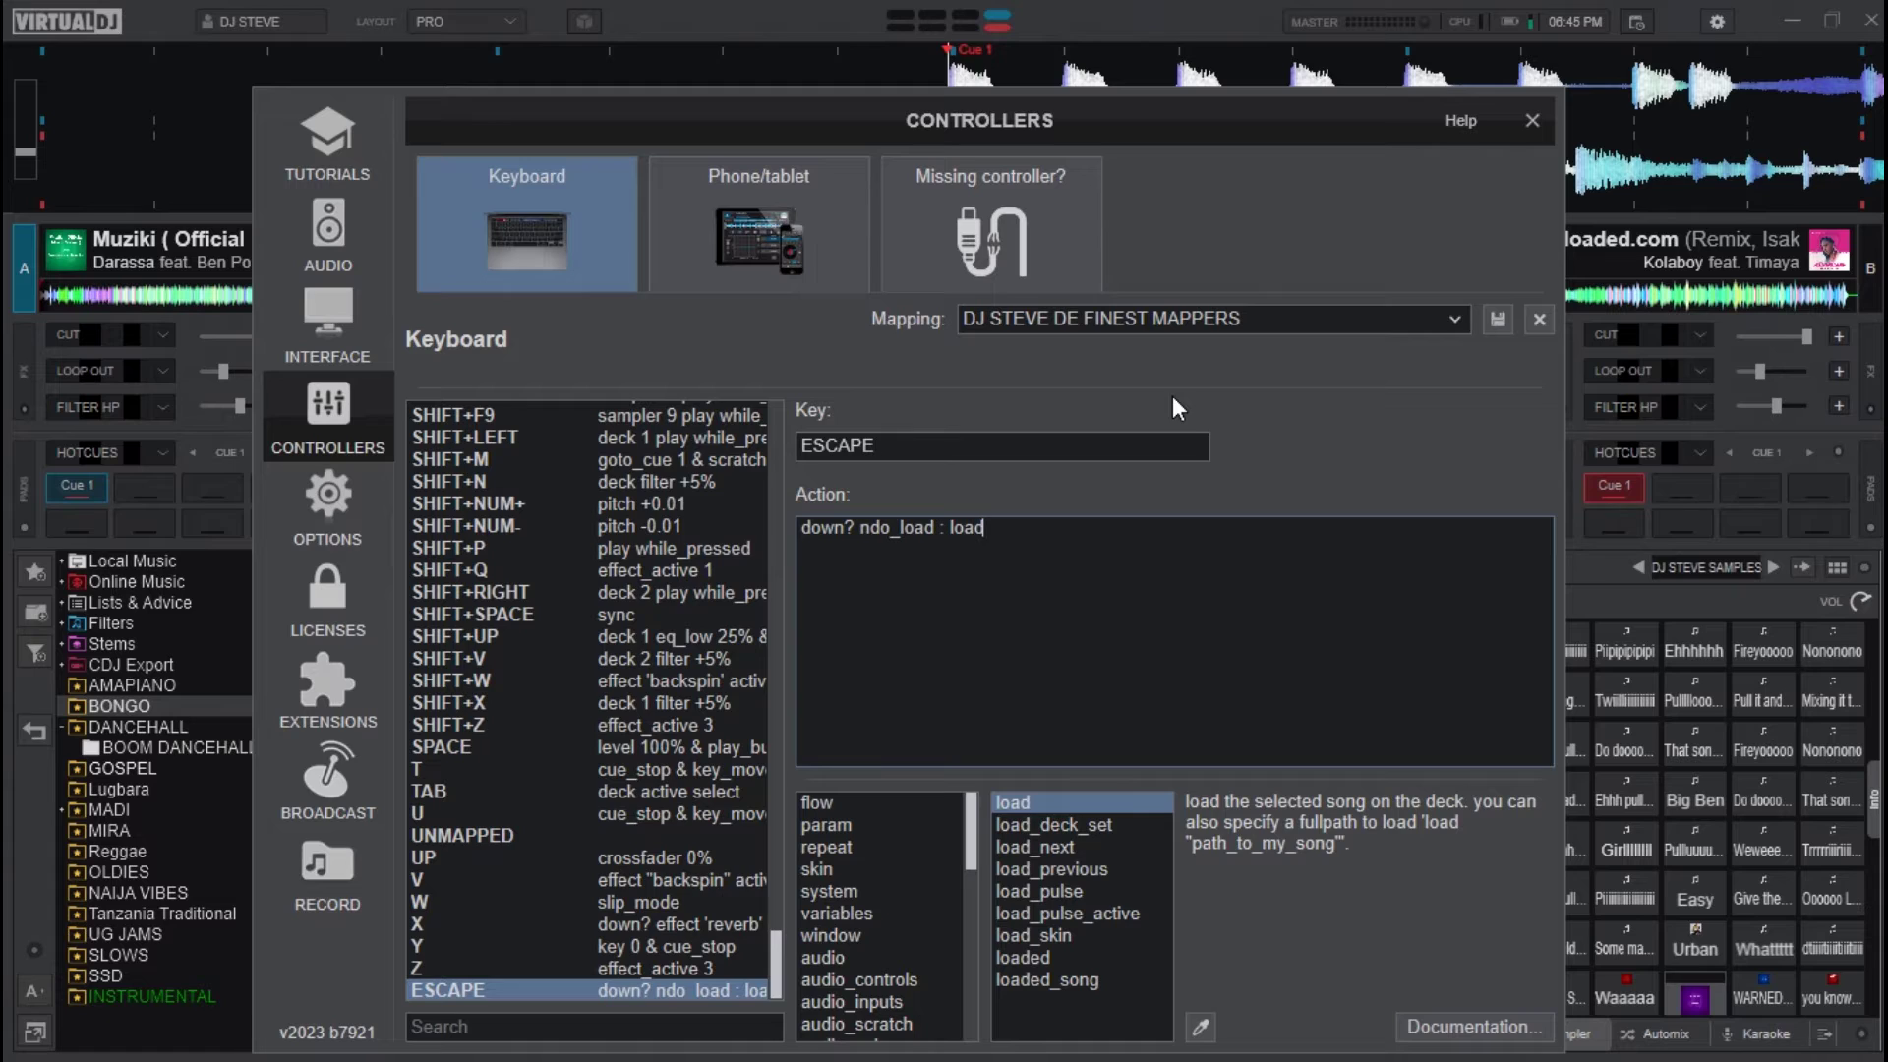
{"action": "type", "text": "_"}
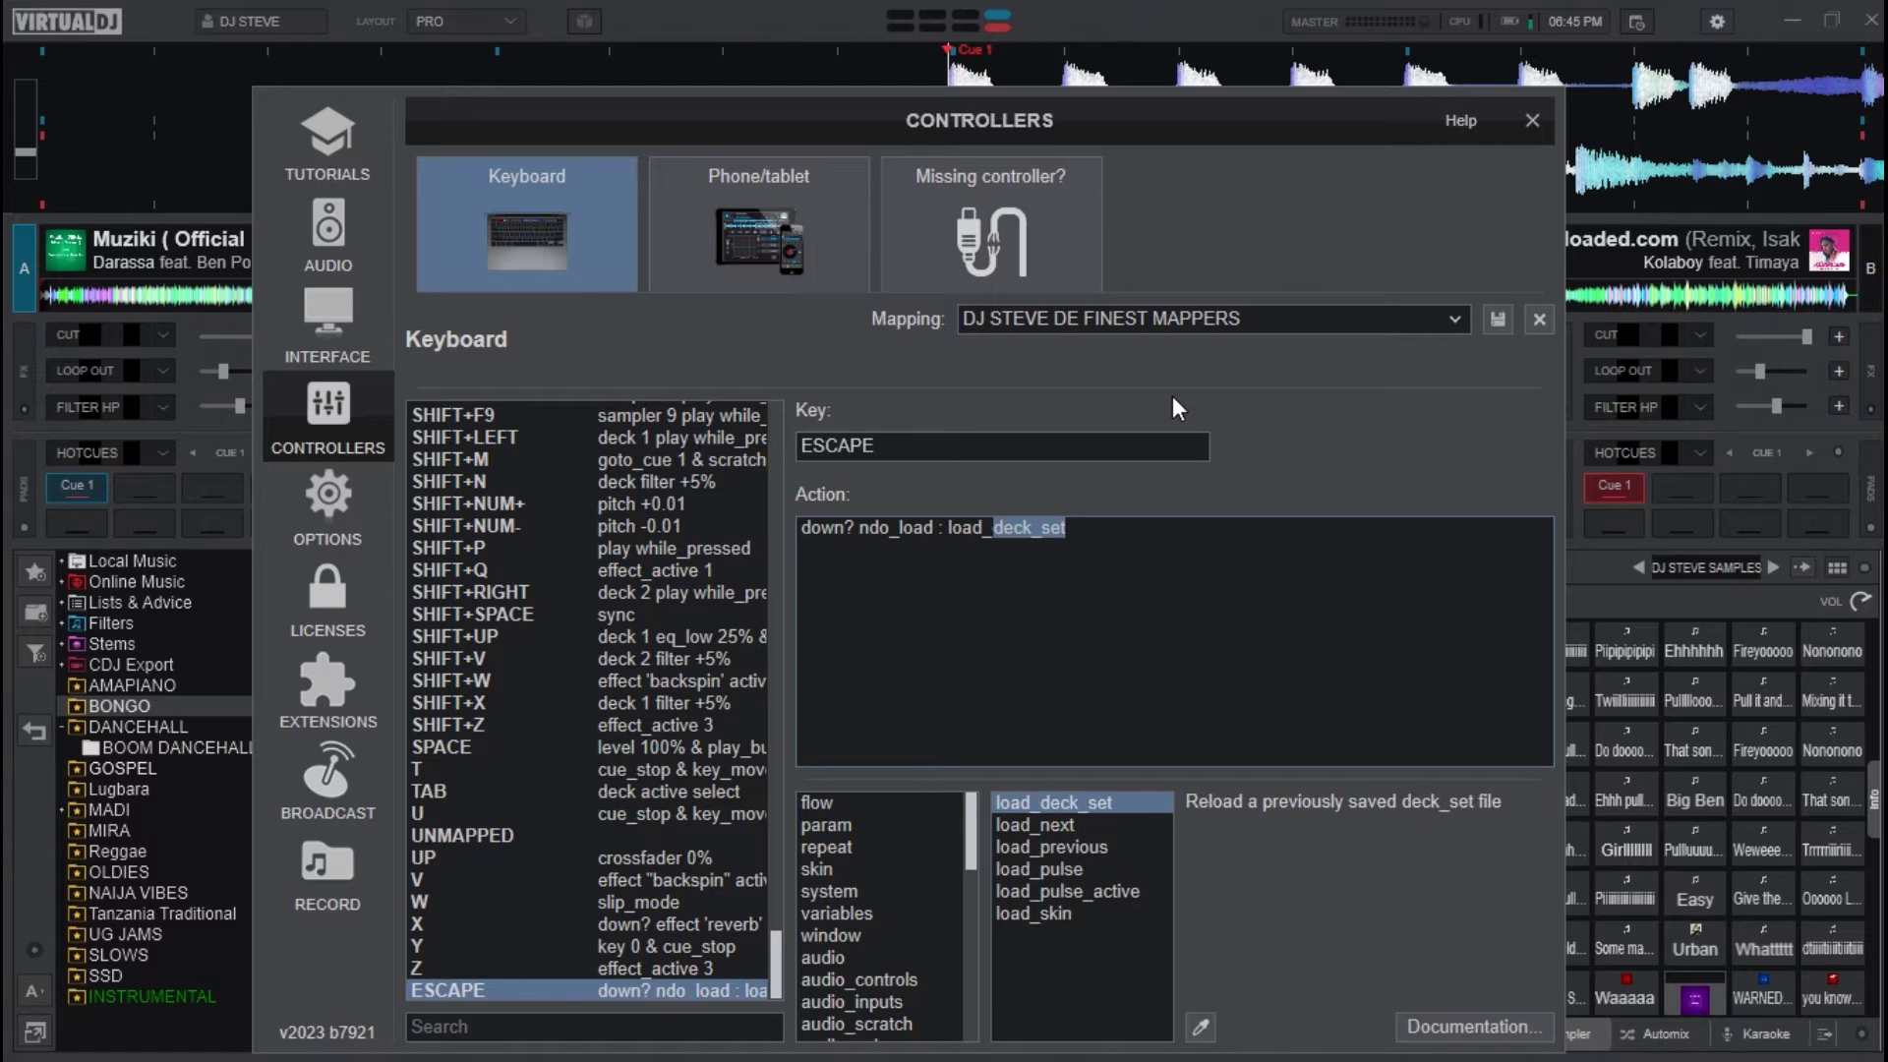
{"action": "type", "text": "next"}
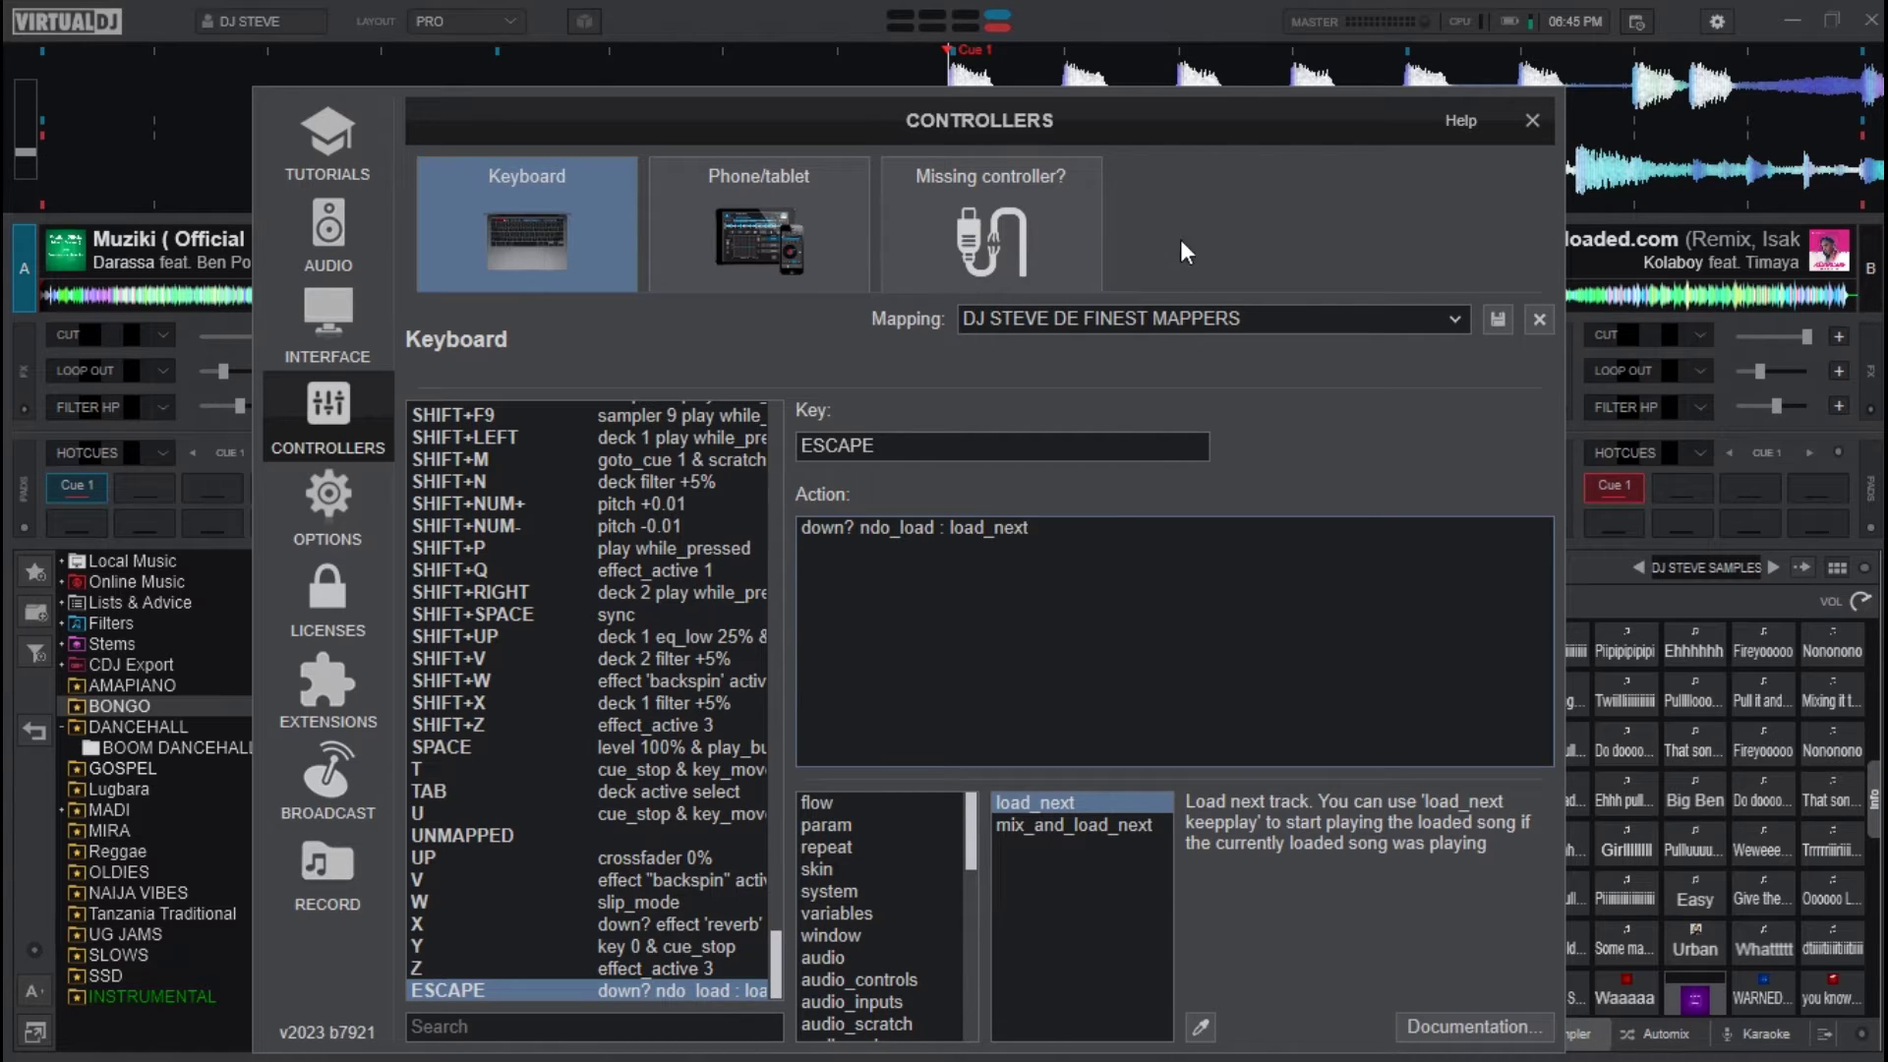
- Select the Salome track in the browser, then append '& crossfader 50%' to the action
{"action": "left_click", "coordinate": [1167, 121]}
{"action": "left_click_drag", "start_coordinate": [1170, 154], "coordinate": [1146, 978]}
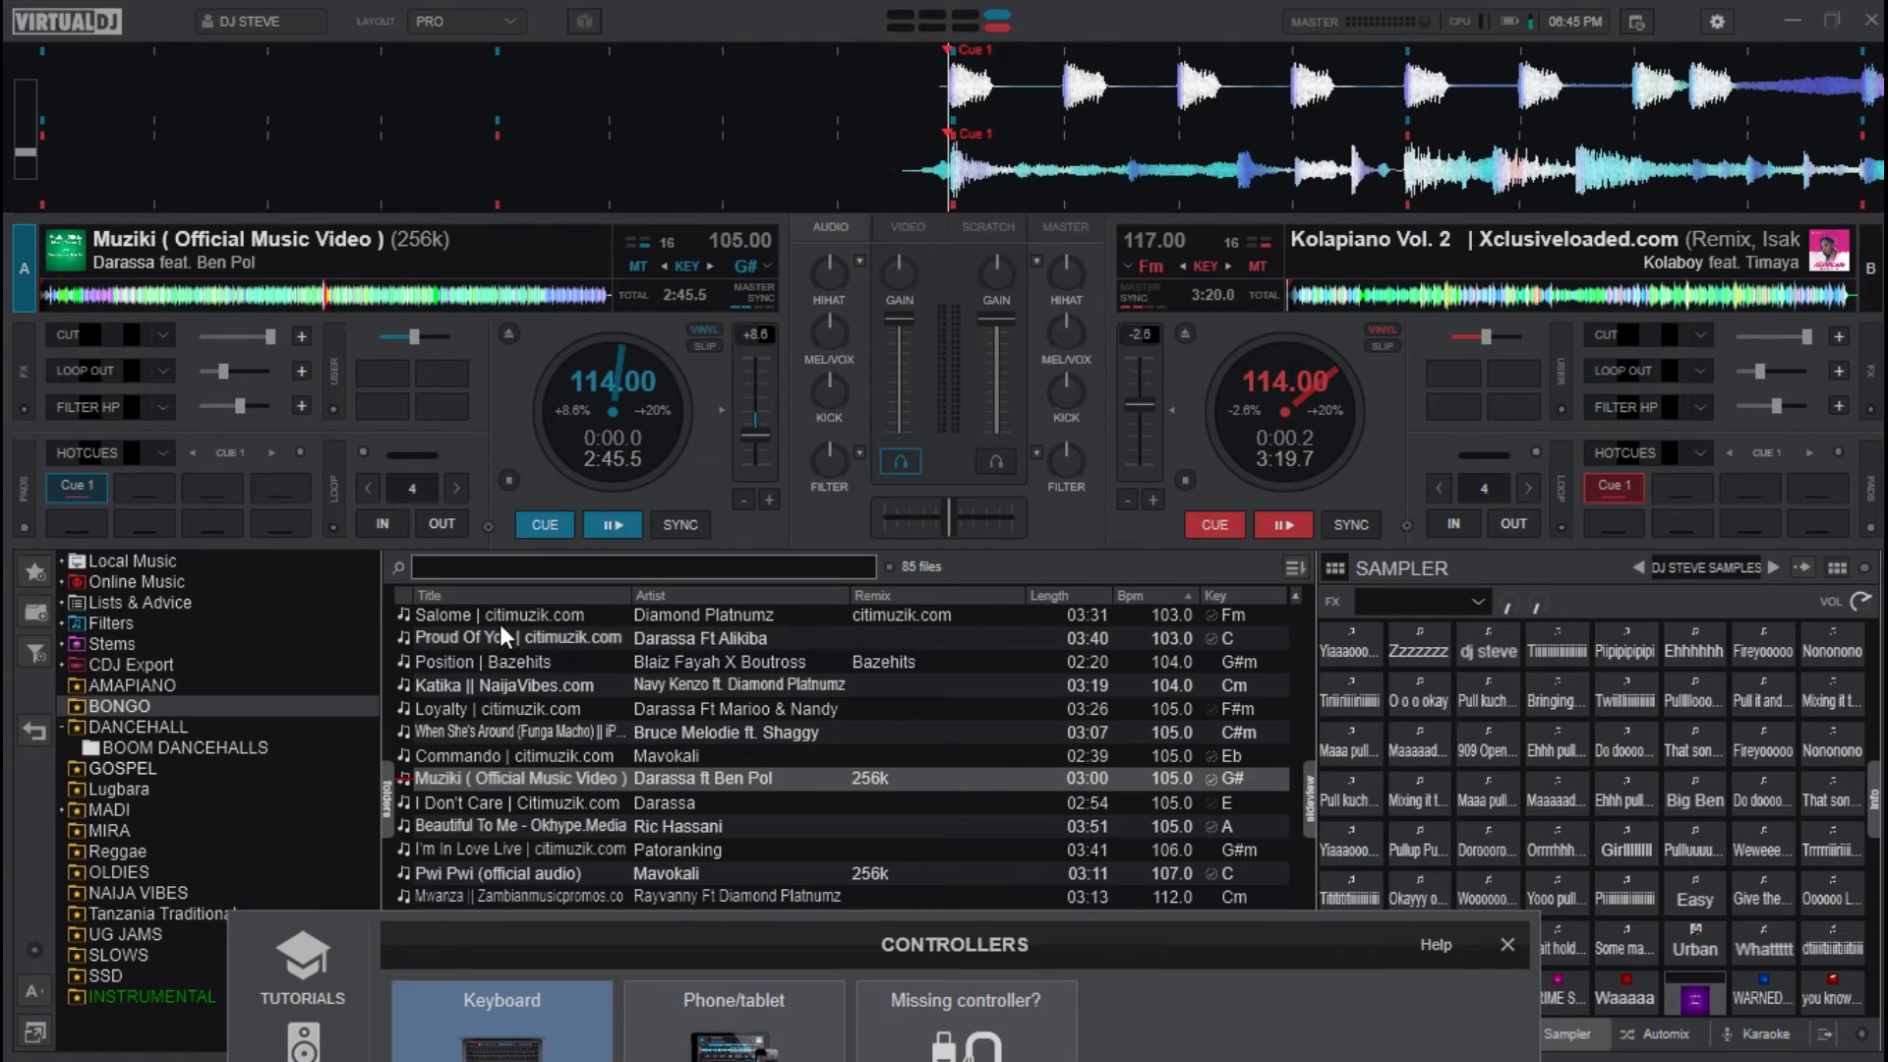
{"action": "left_click", "coordinate": [500, 618]}
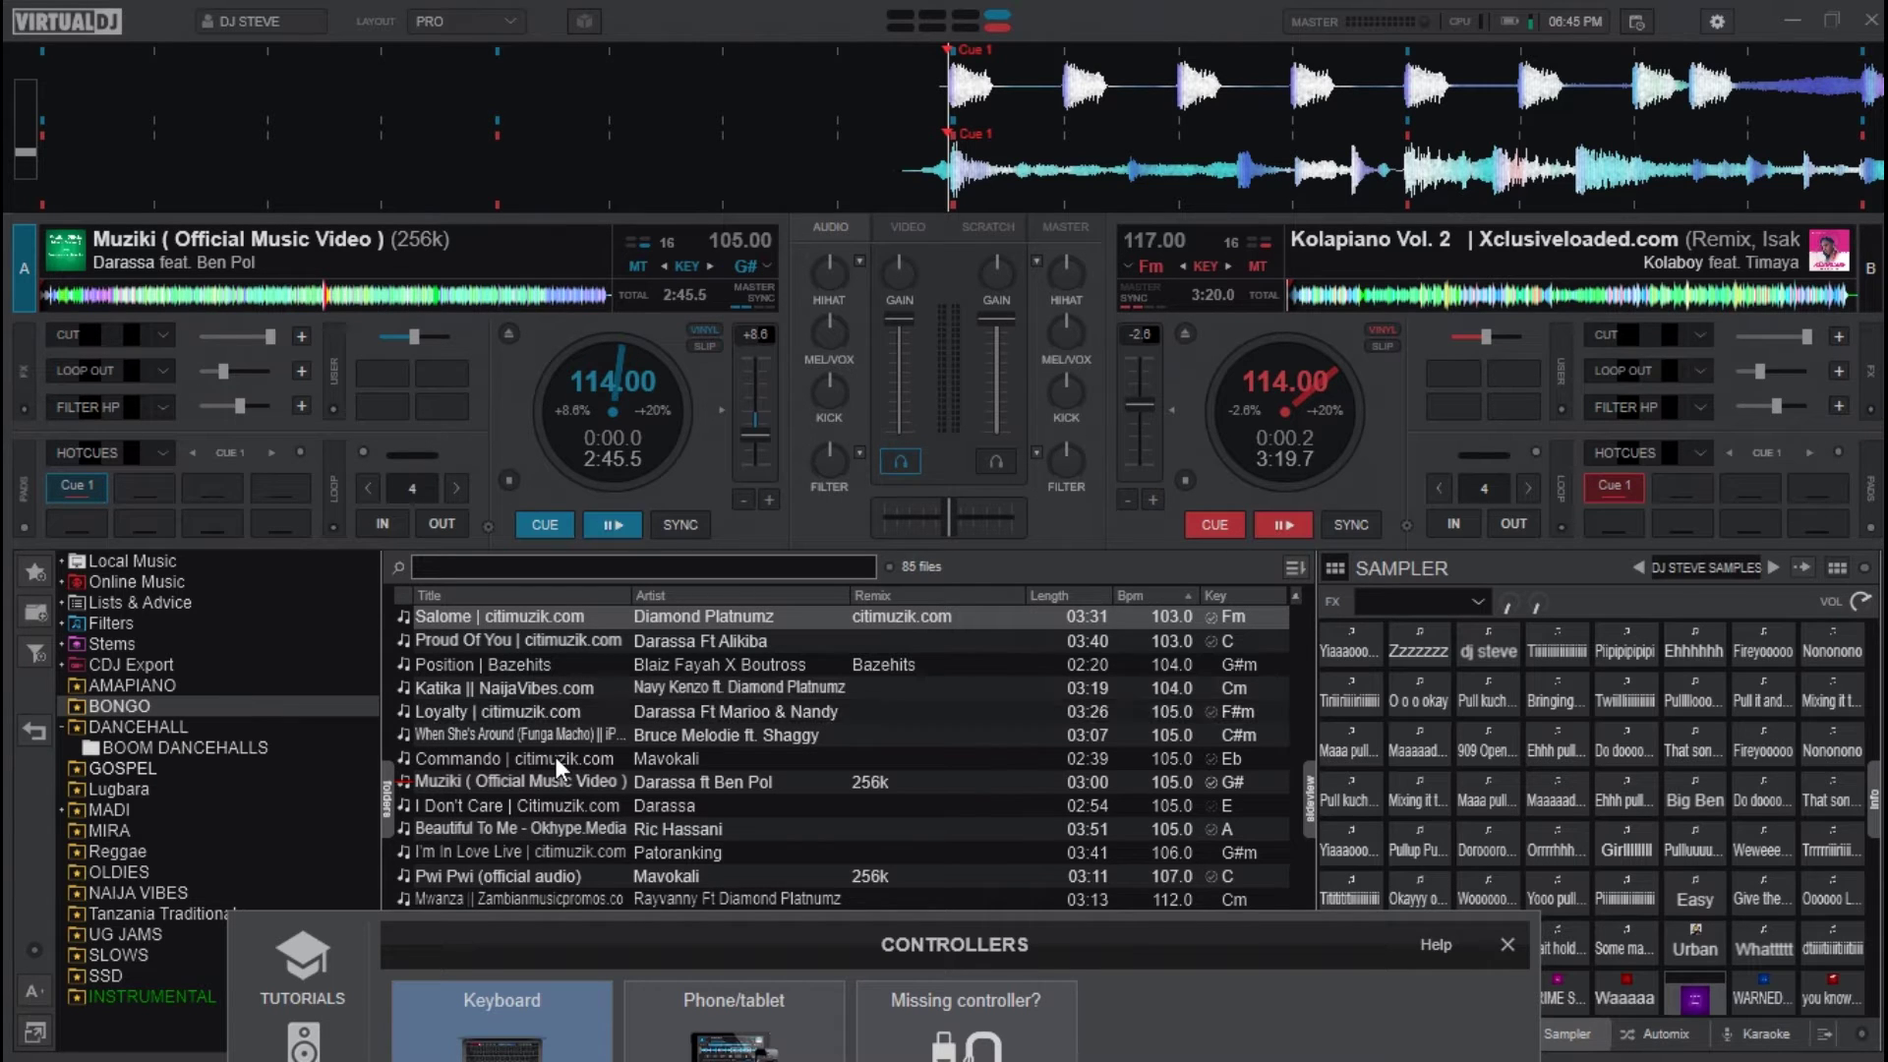
{"action": "left_click_drag", "start_coordinate": [623, 950], "coordinate": [620, 93]}
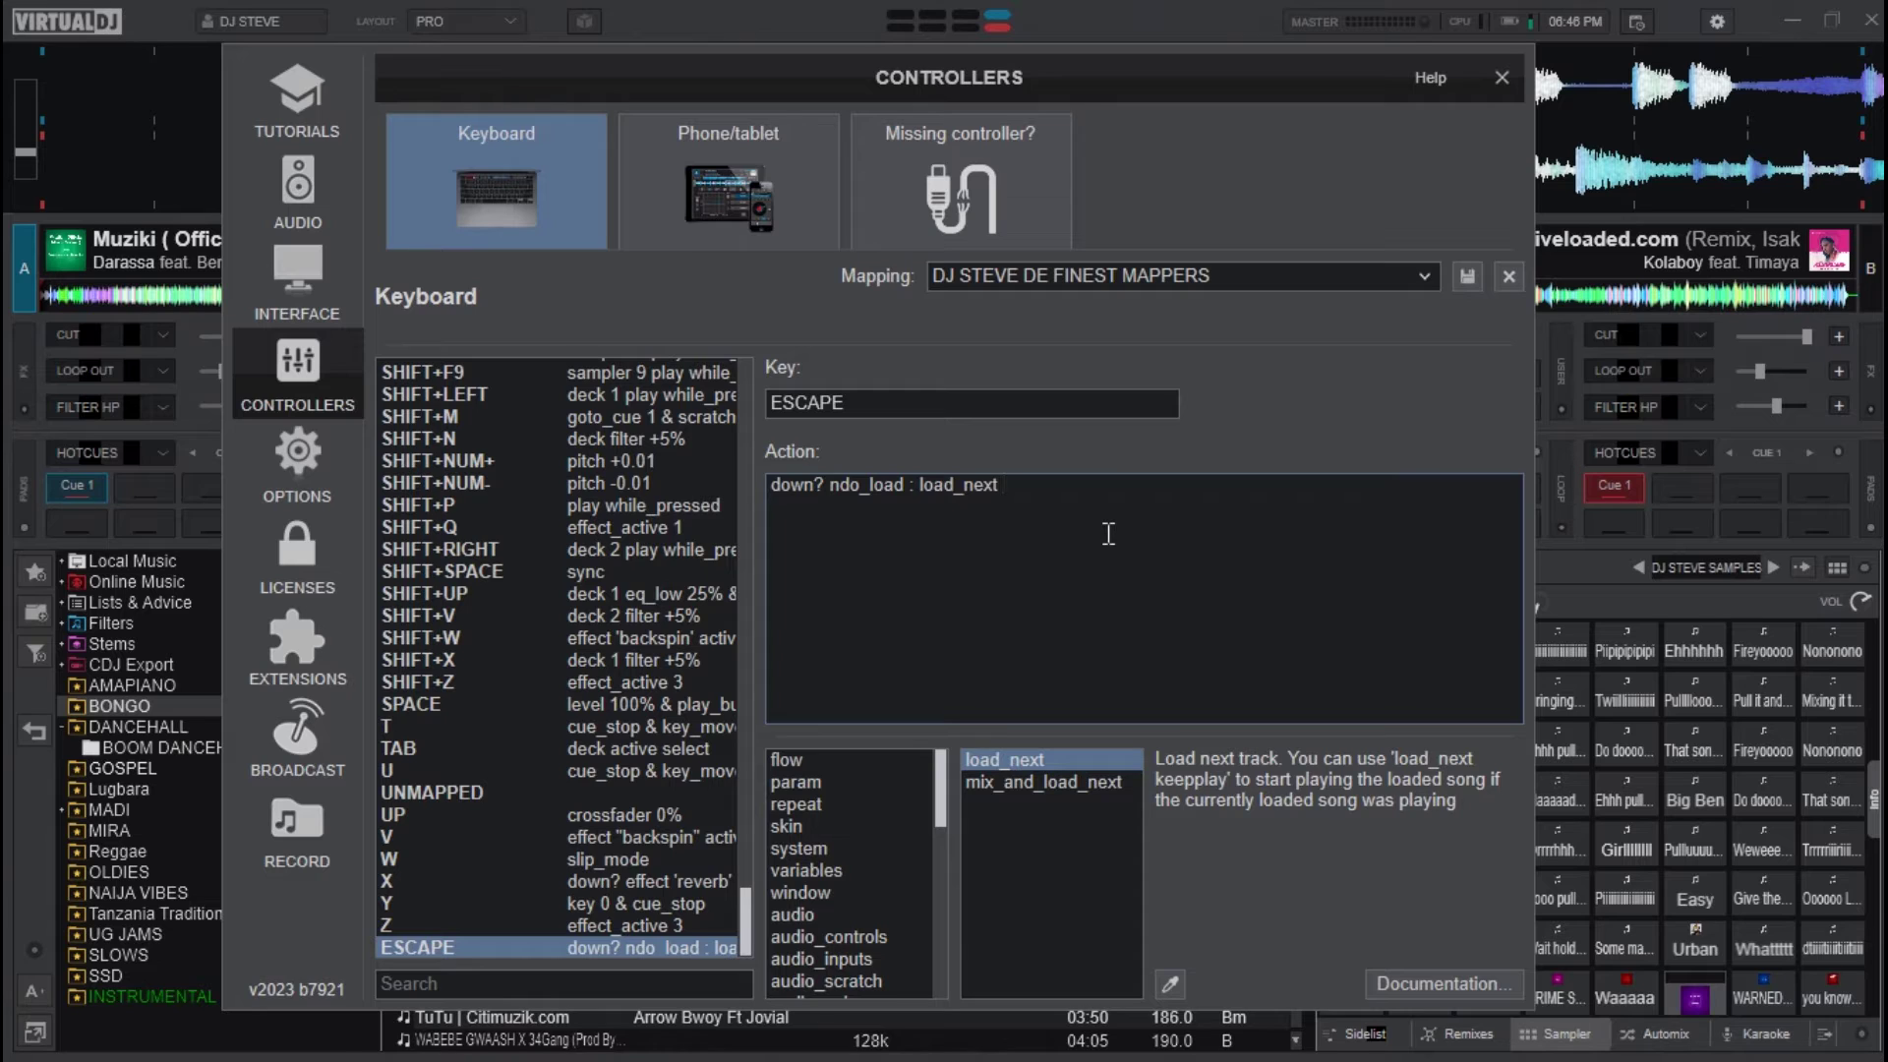
{"action": "type", "text": "& cros"}
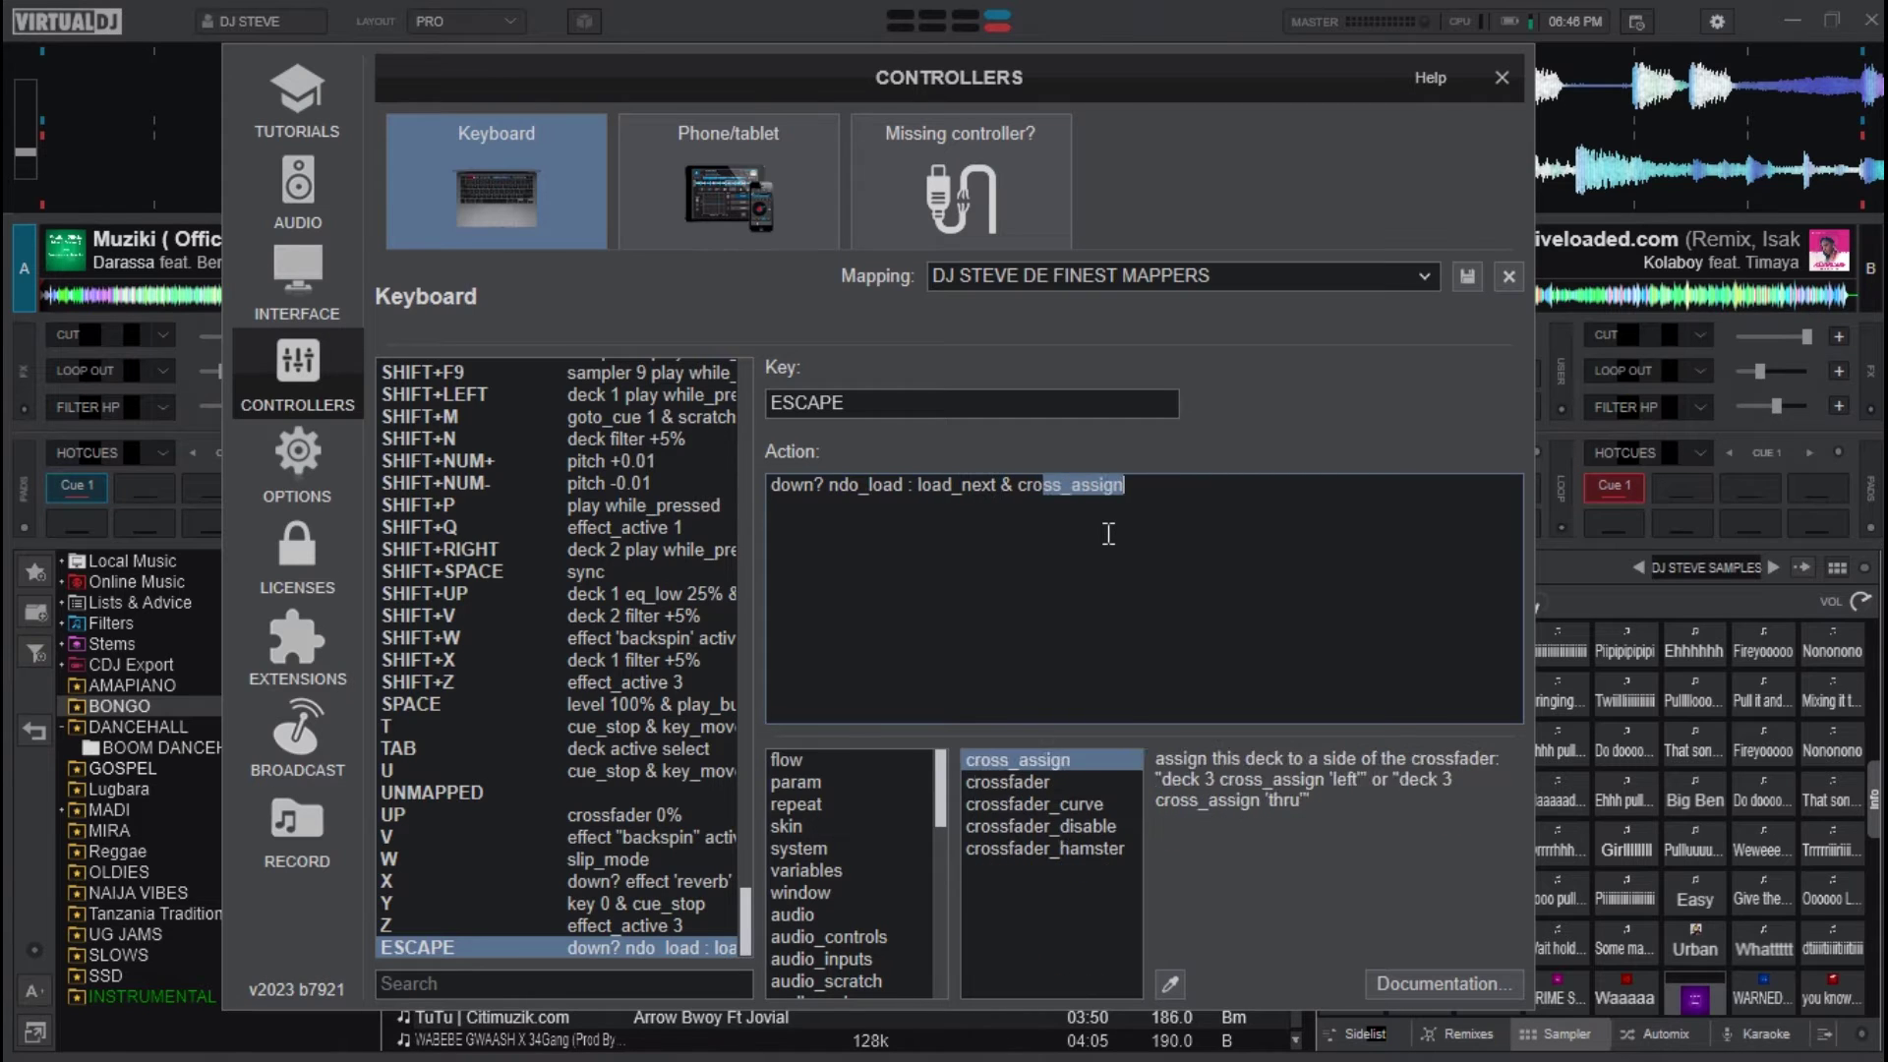
{"action": "type", "text": "sfad"}
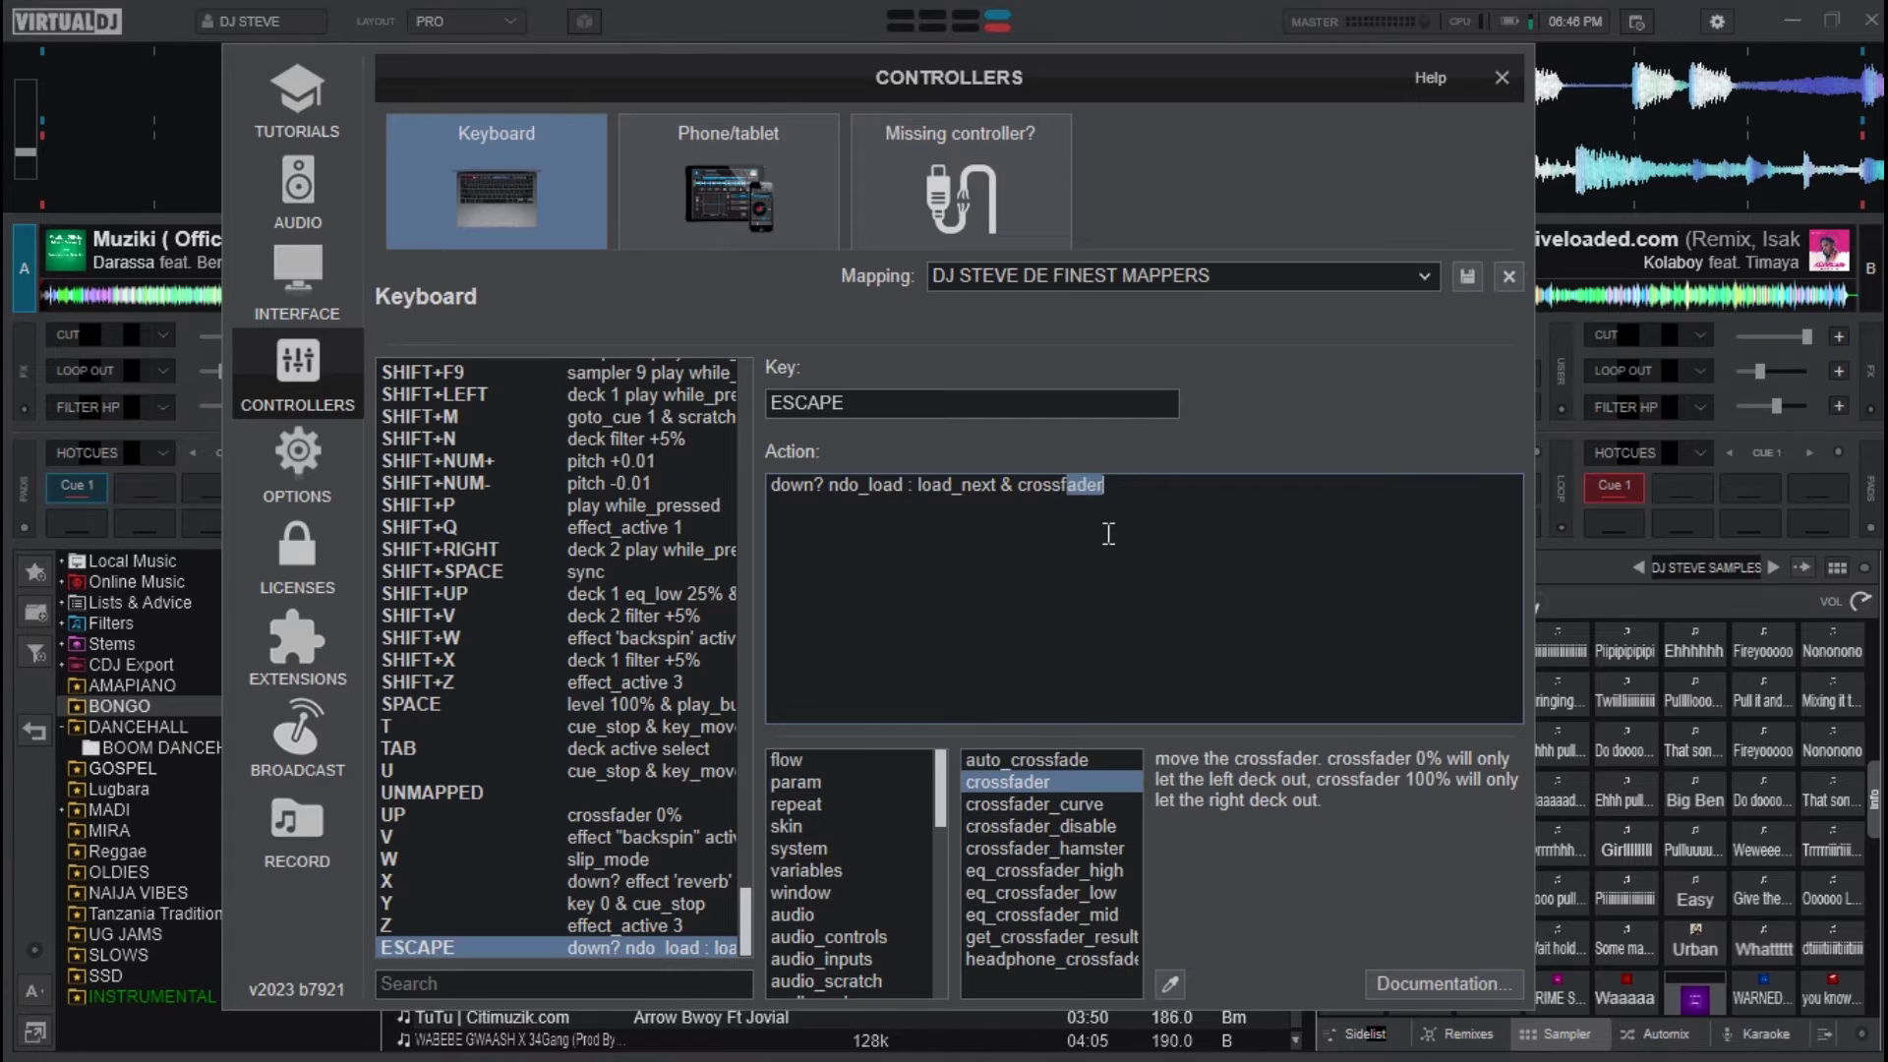
{"action": "type", "text": "er"}
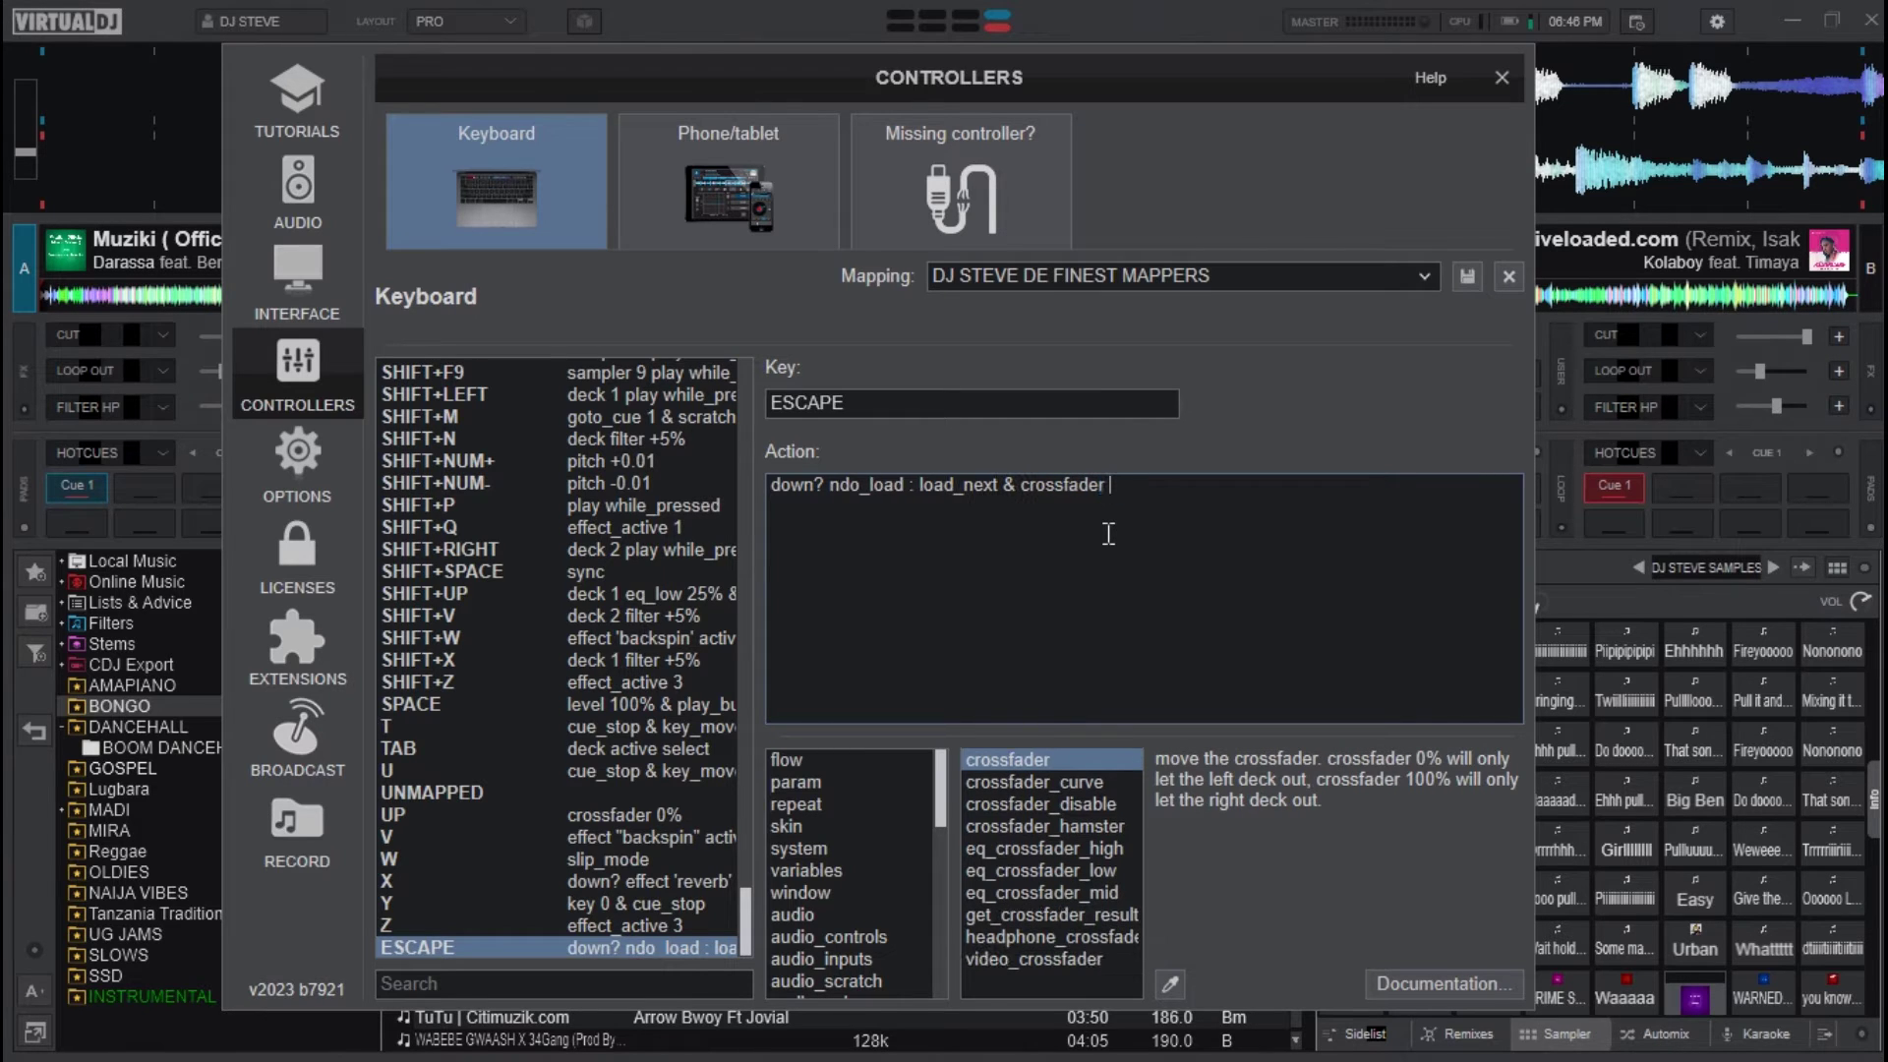
{"action": "type", "text": " 50%"}
- Append '& deck level 100%' to the ESCAPE action and lower deck A's channel volume
{"action": "type", "text": "& de"}
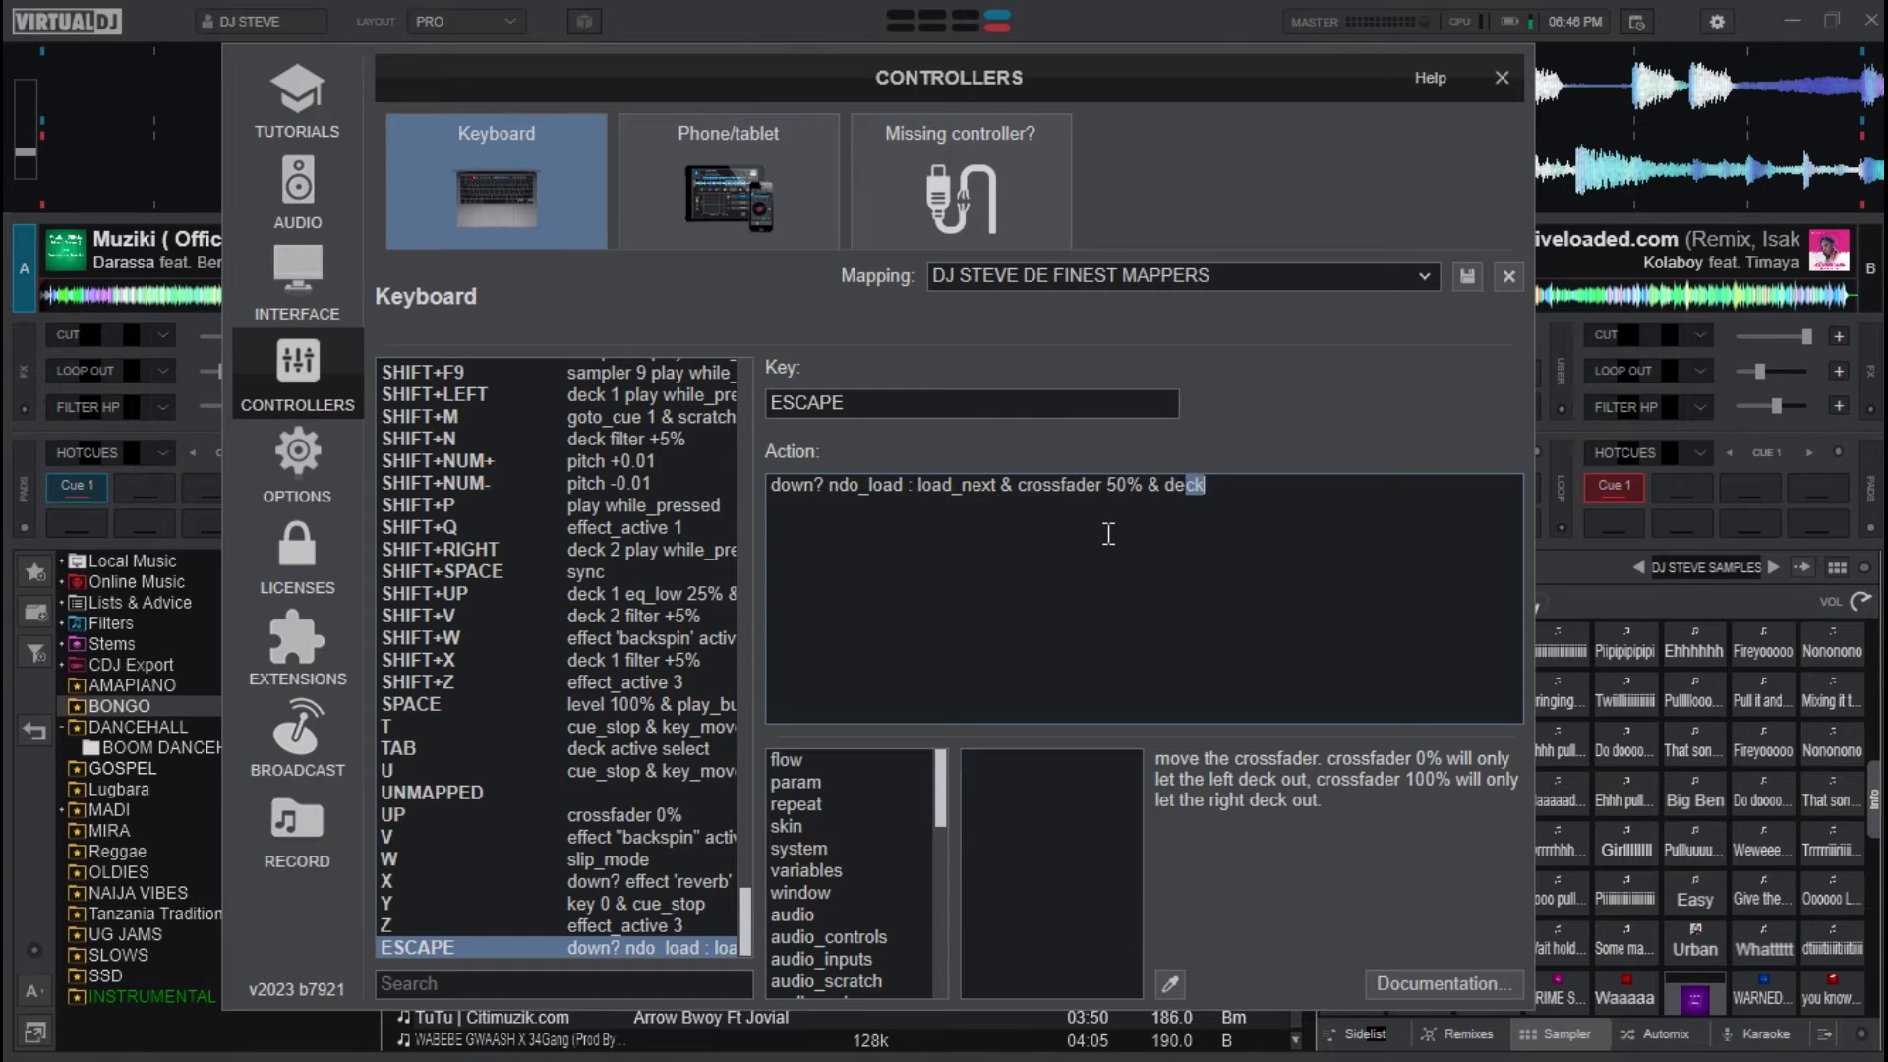
{"action": "type", "text": "ck "}
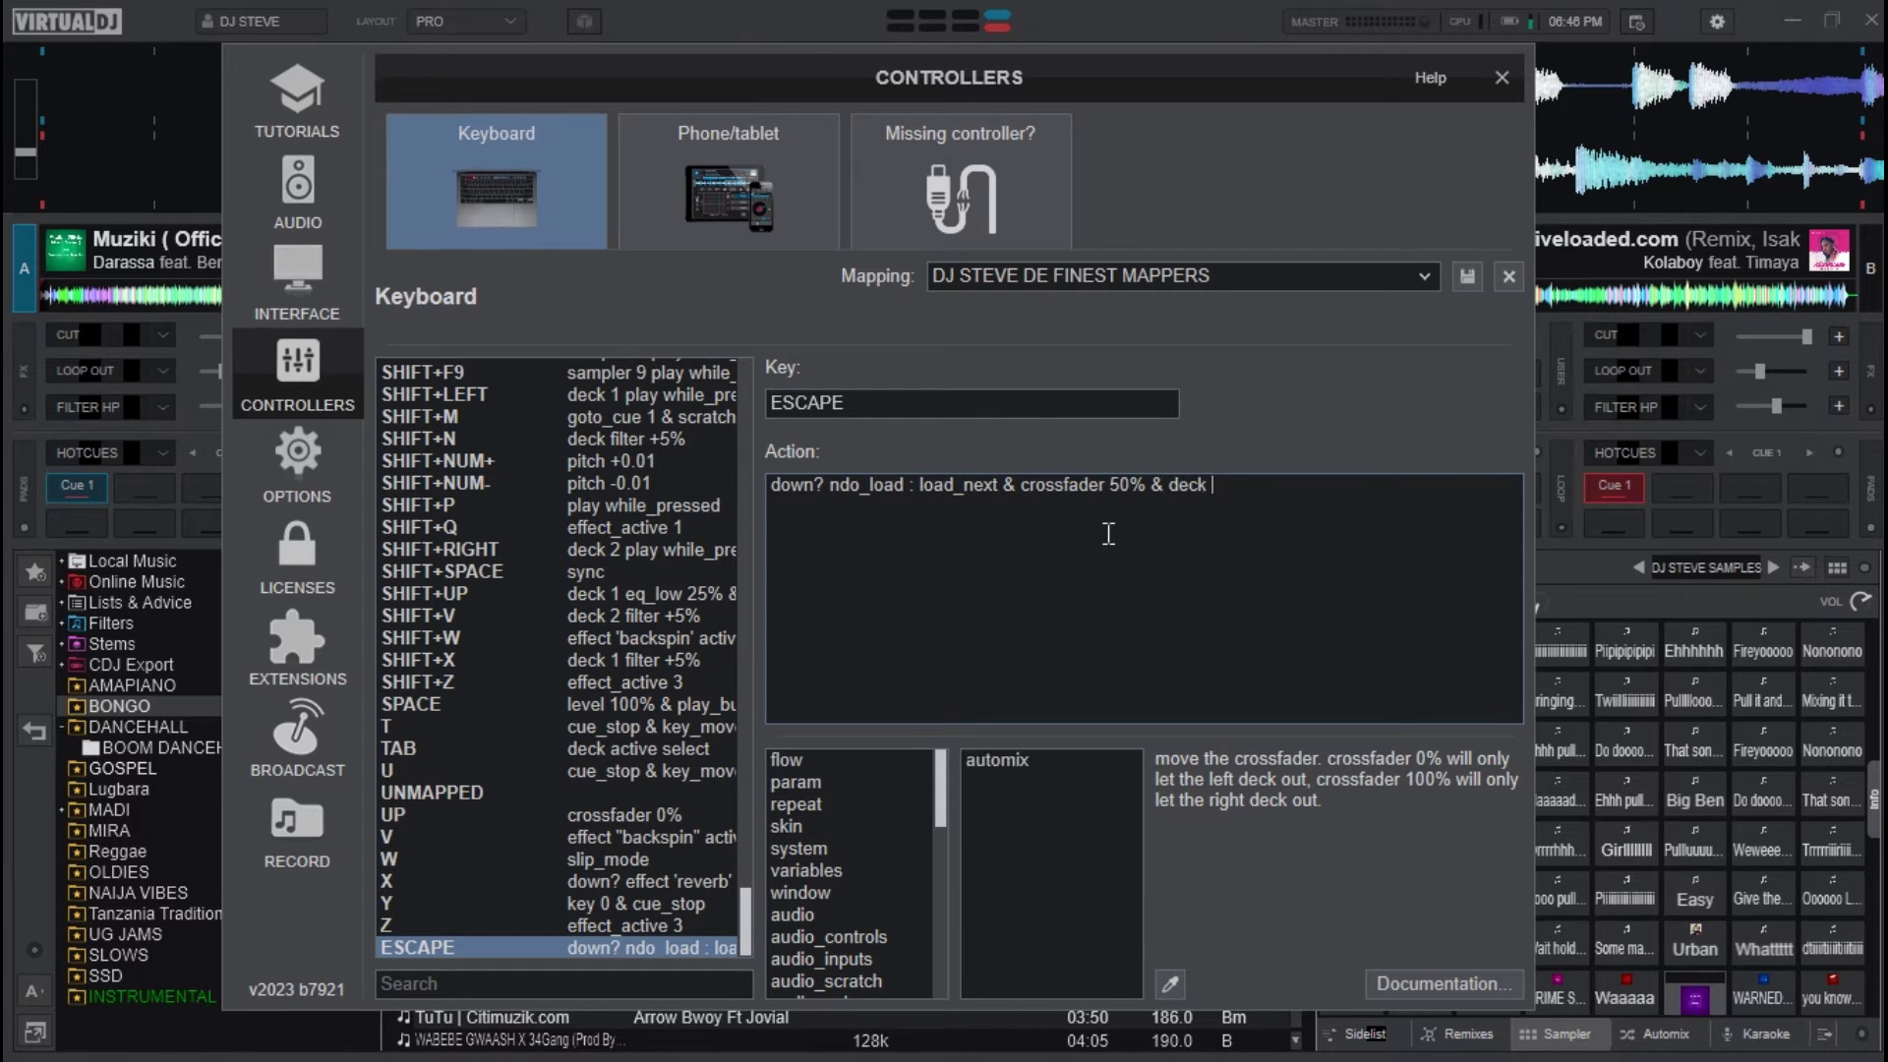
{"action": "type", "text": "level 100%"}
{"action": "left_click_drag", "start_coordinate": [1201, 92], "coordinate": [1158, 723]}
{"action": "left_click_drag", "start_coordinate": [900, 324], "coordinate": [897, 280]}
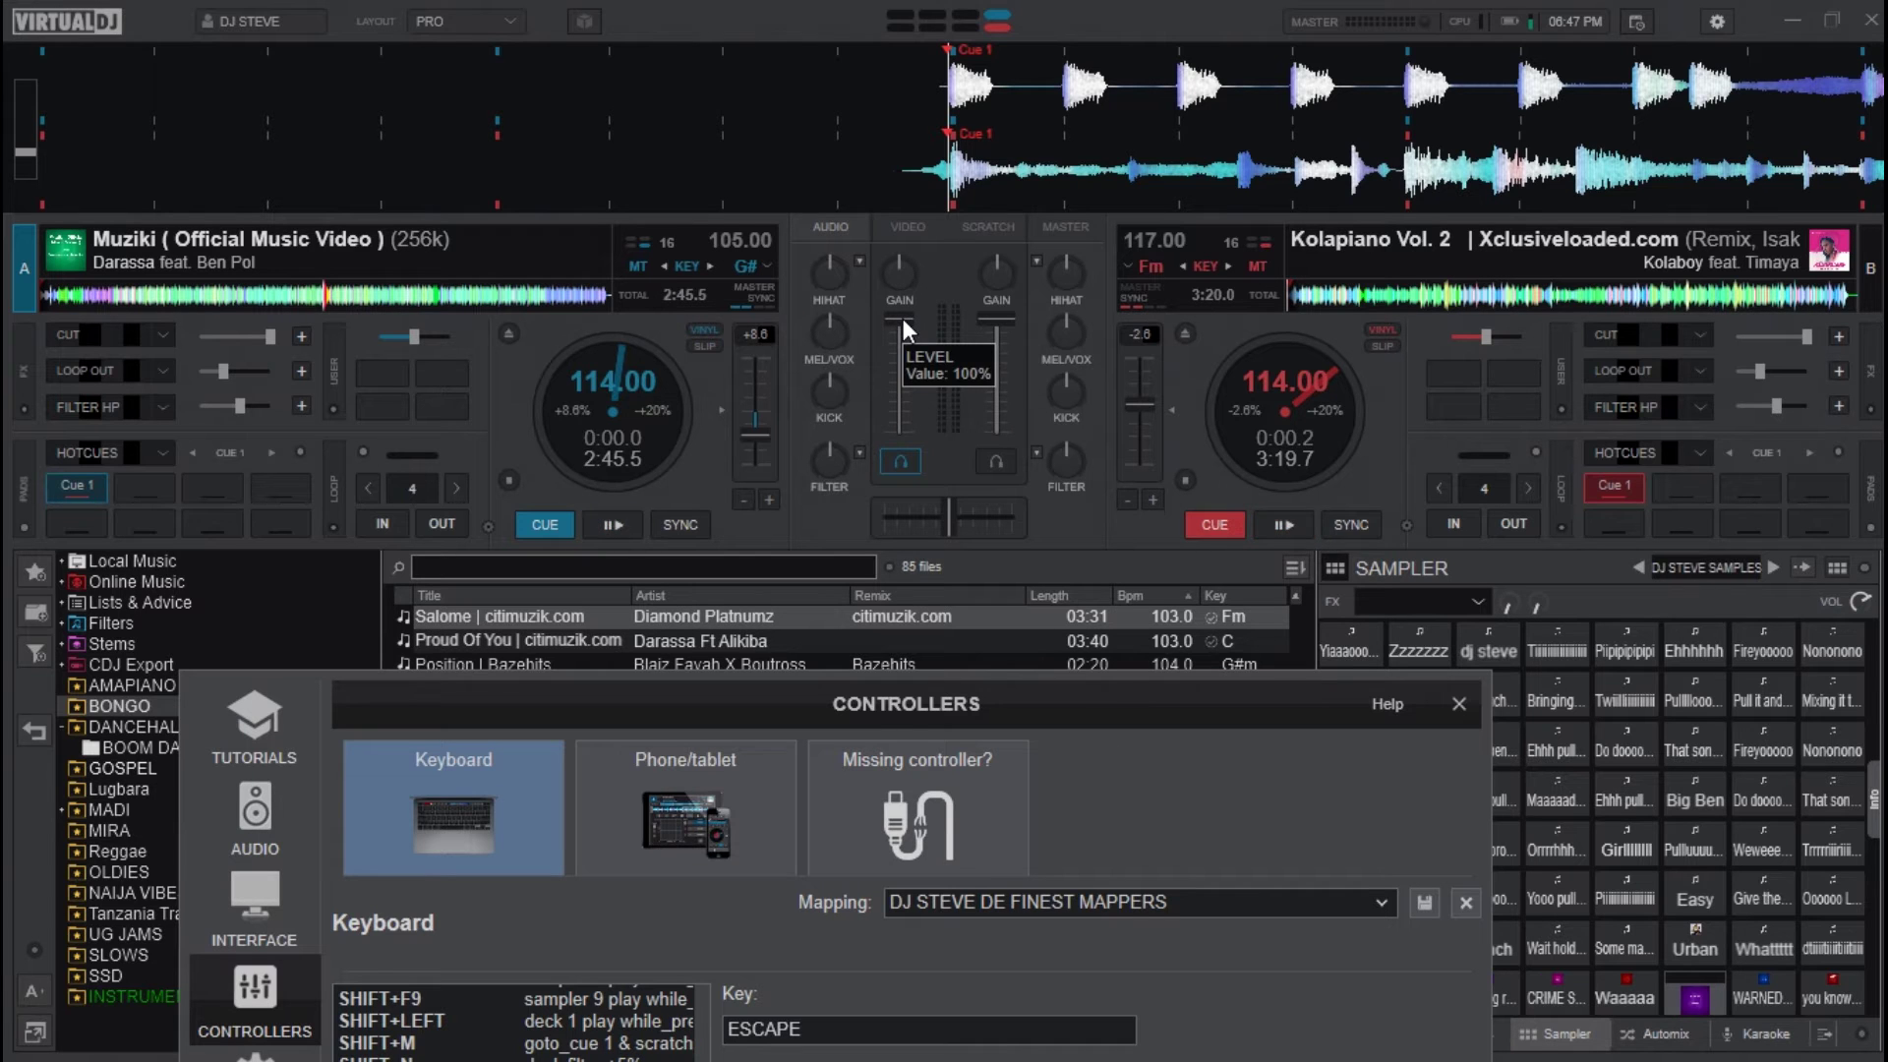
- Insert '& eq_reset' after 'deck level 100%' in the ESCAPE action
{"action": "left_click_drag", "start_coordinate": [988, 694], "coordinate": [1029, 108]}
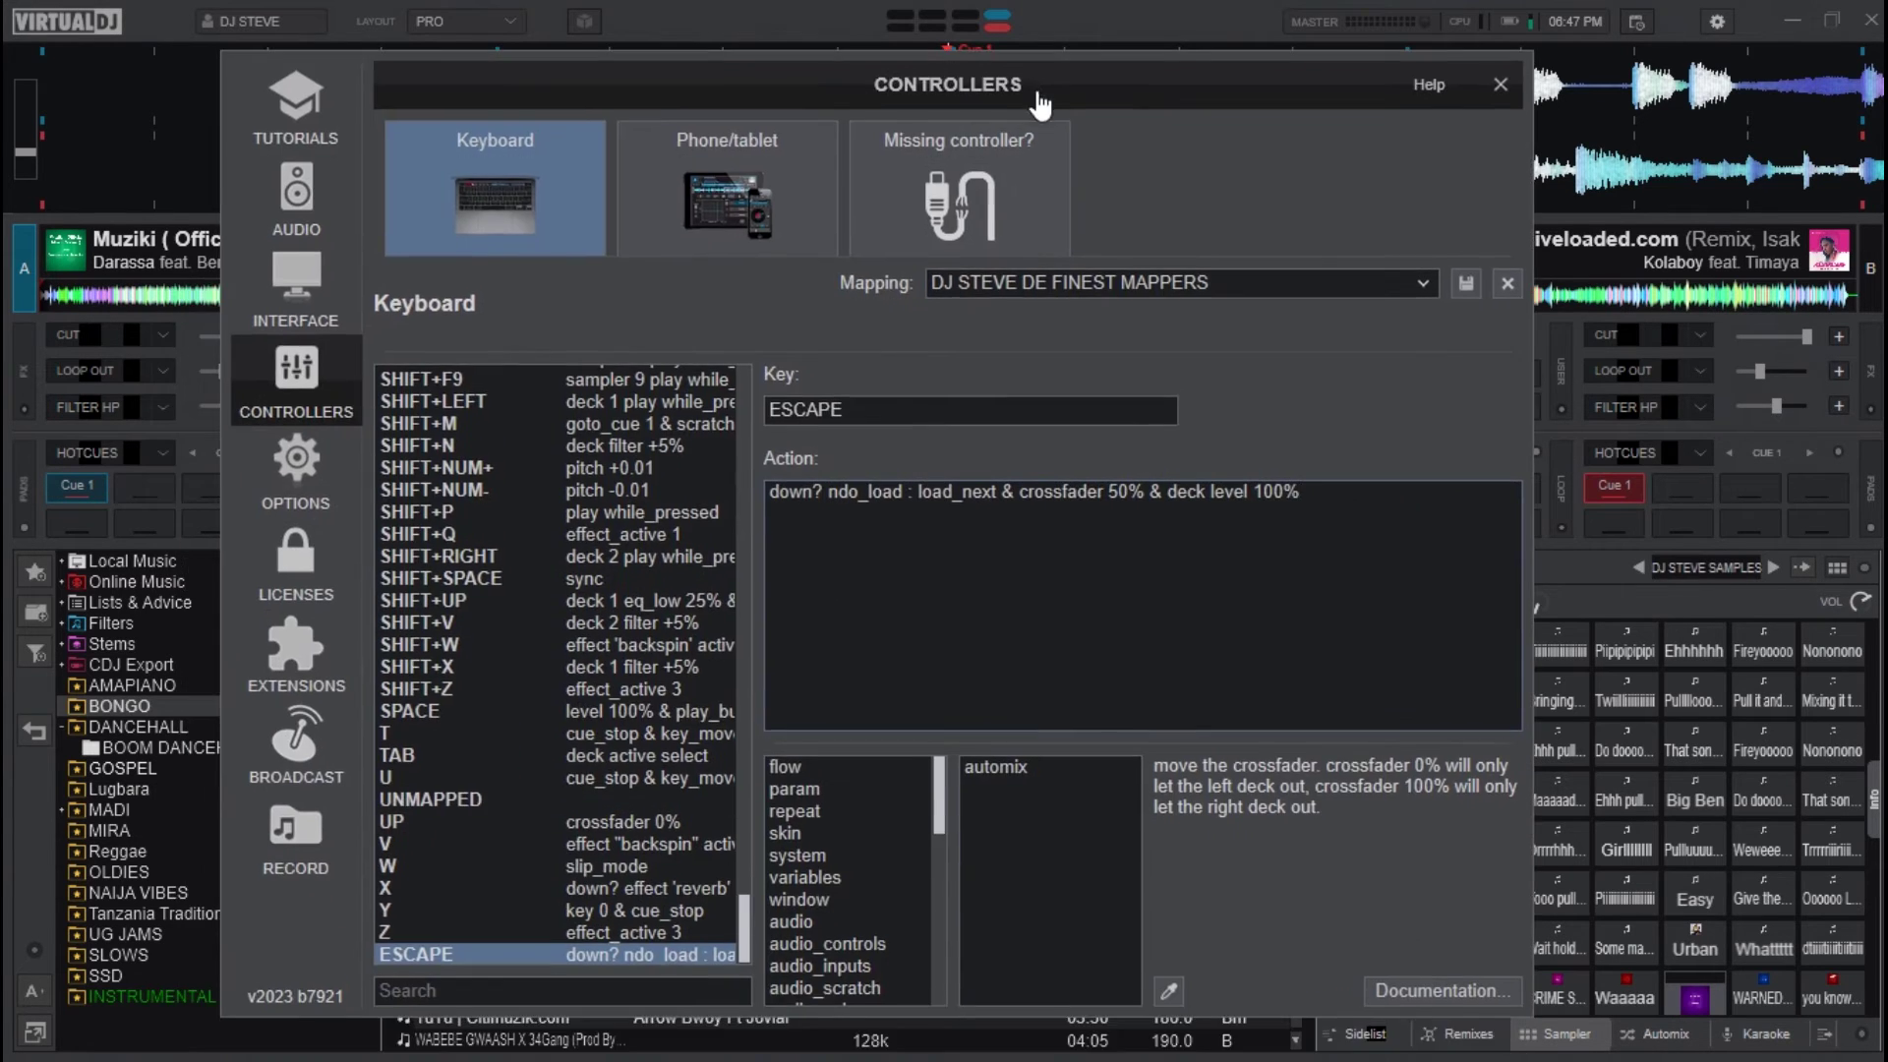
{"action": "left_click_drag", "start_coordinate": [1168, 526], "coordinate": [1280, 538]}
{"action": "left_click", "coordinate": [1313, 537]}
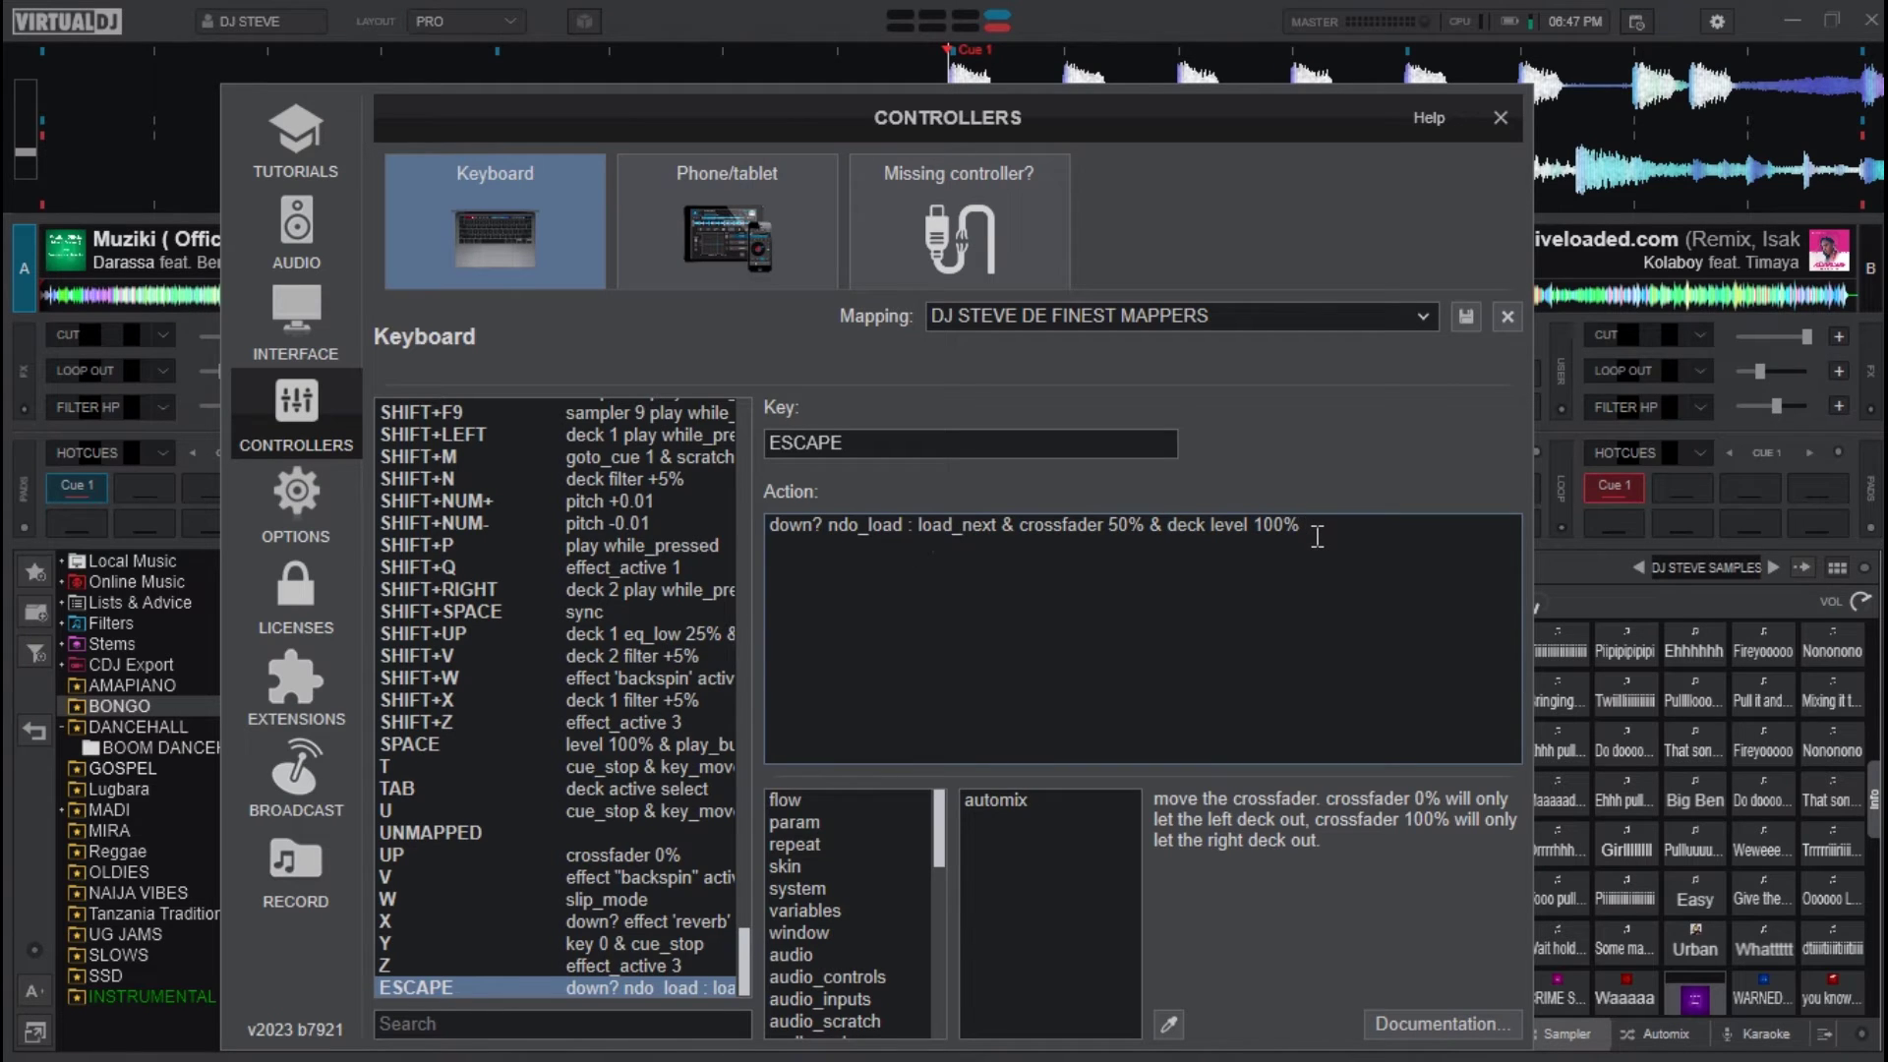
{"action": "type", "text": "& eq"}
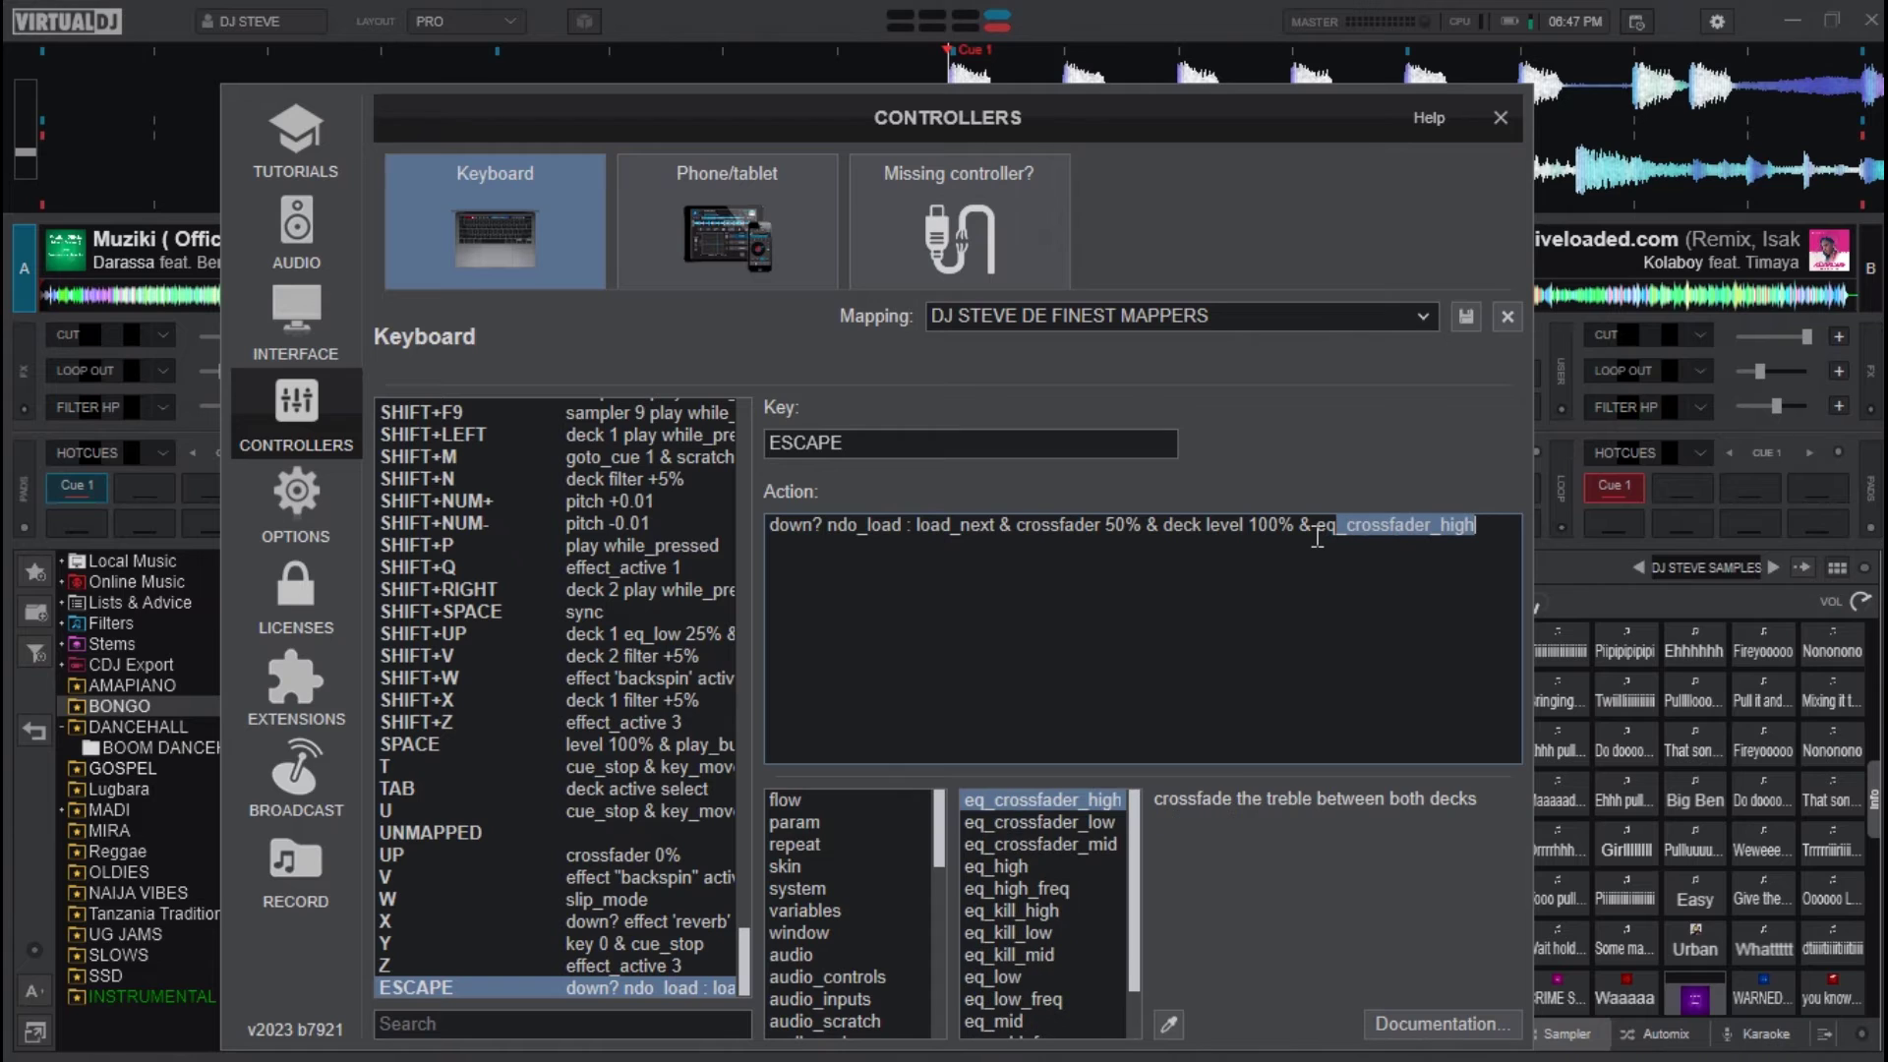
{"action": "type", "text": "_"}
{"action": "type", "text": "reset"}
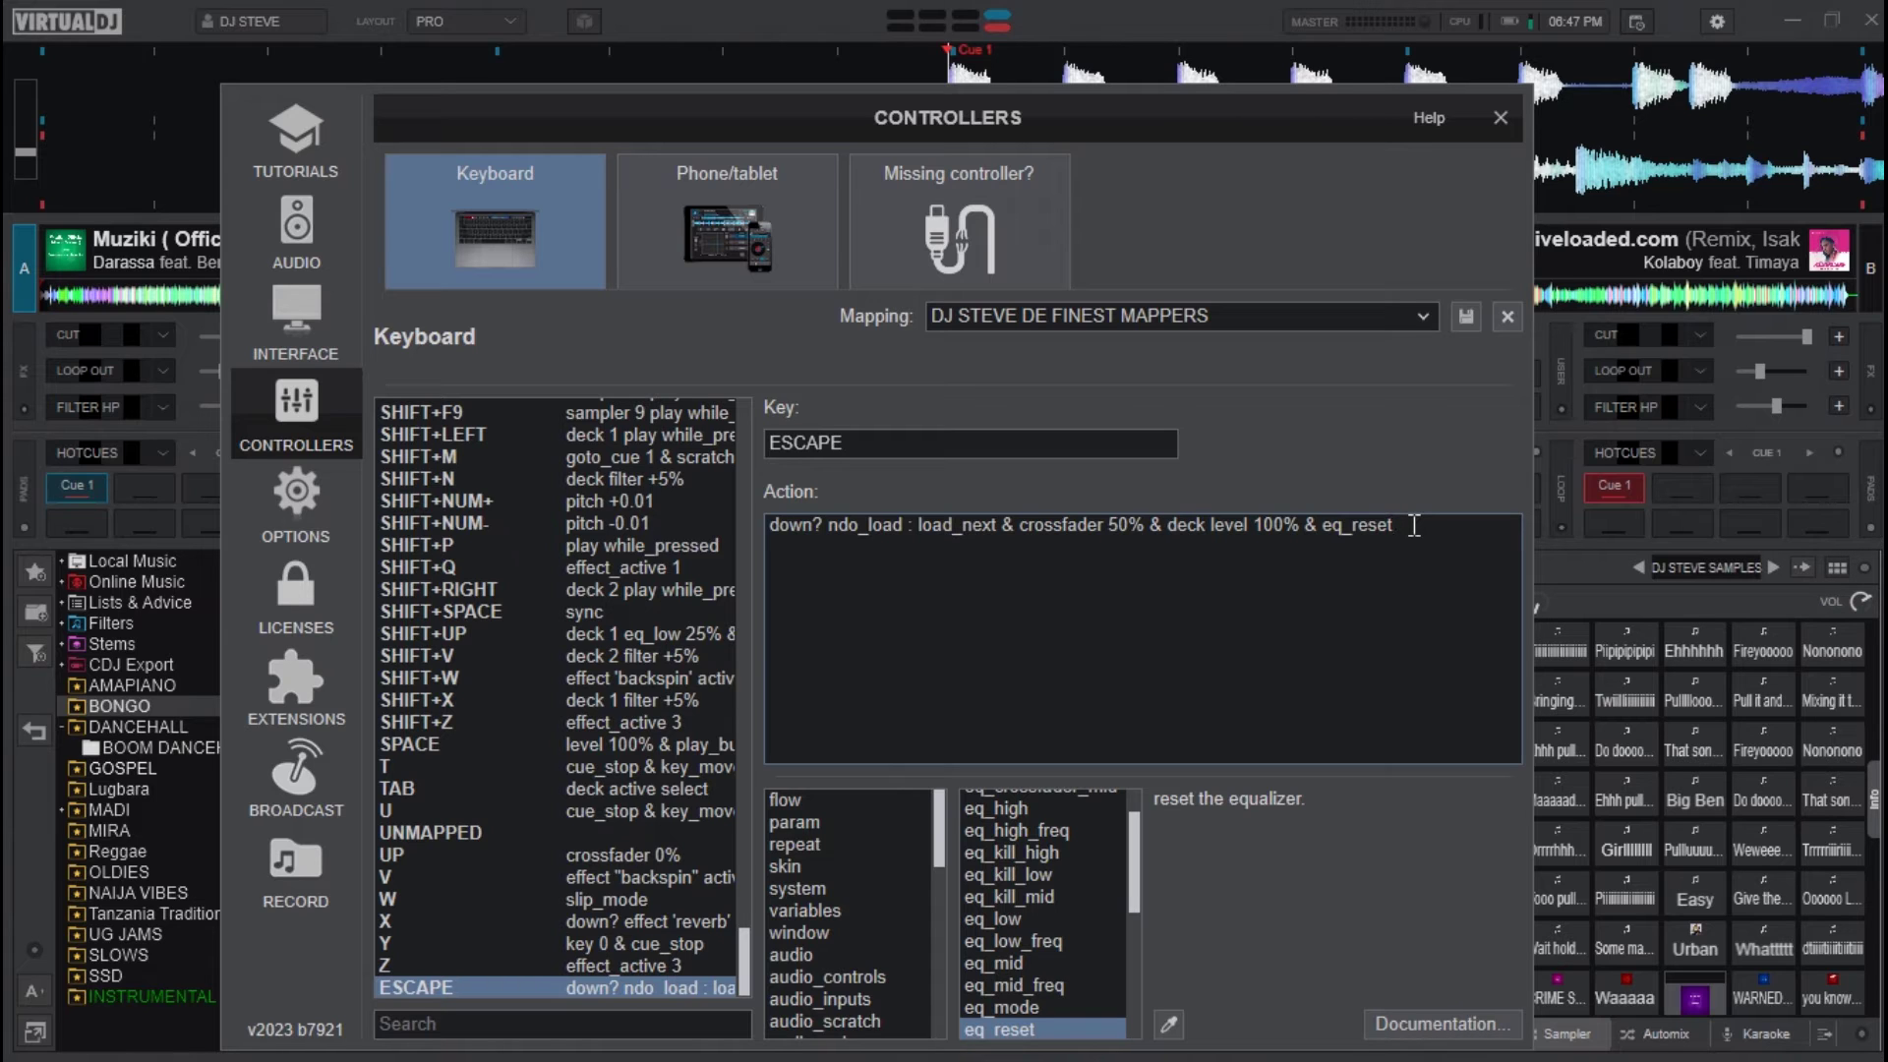
{"action": "left_click_drag", "start_coordinate": [1283, 116], "coordinate": [1220, 699]}
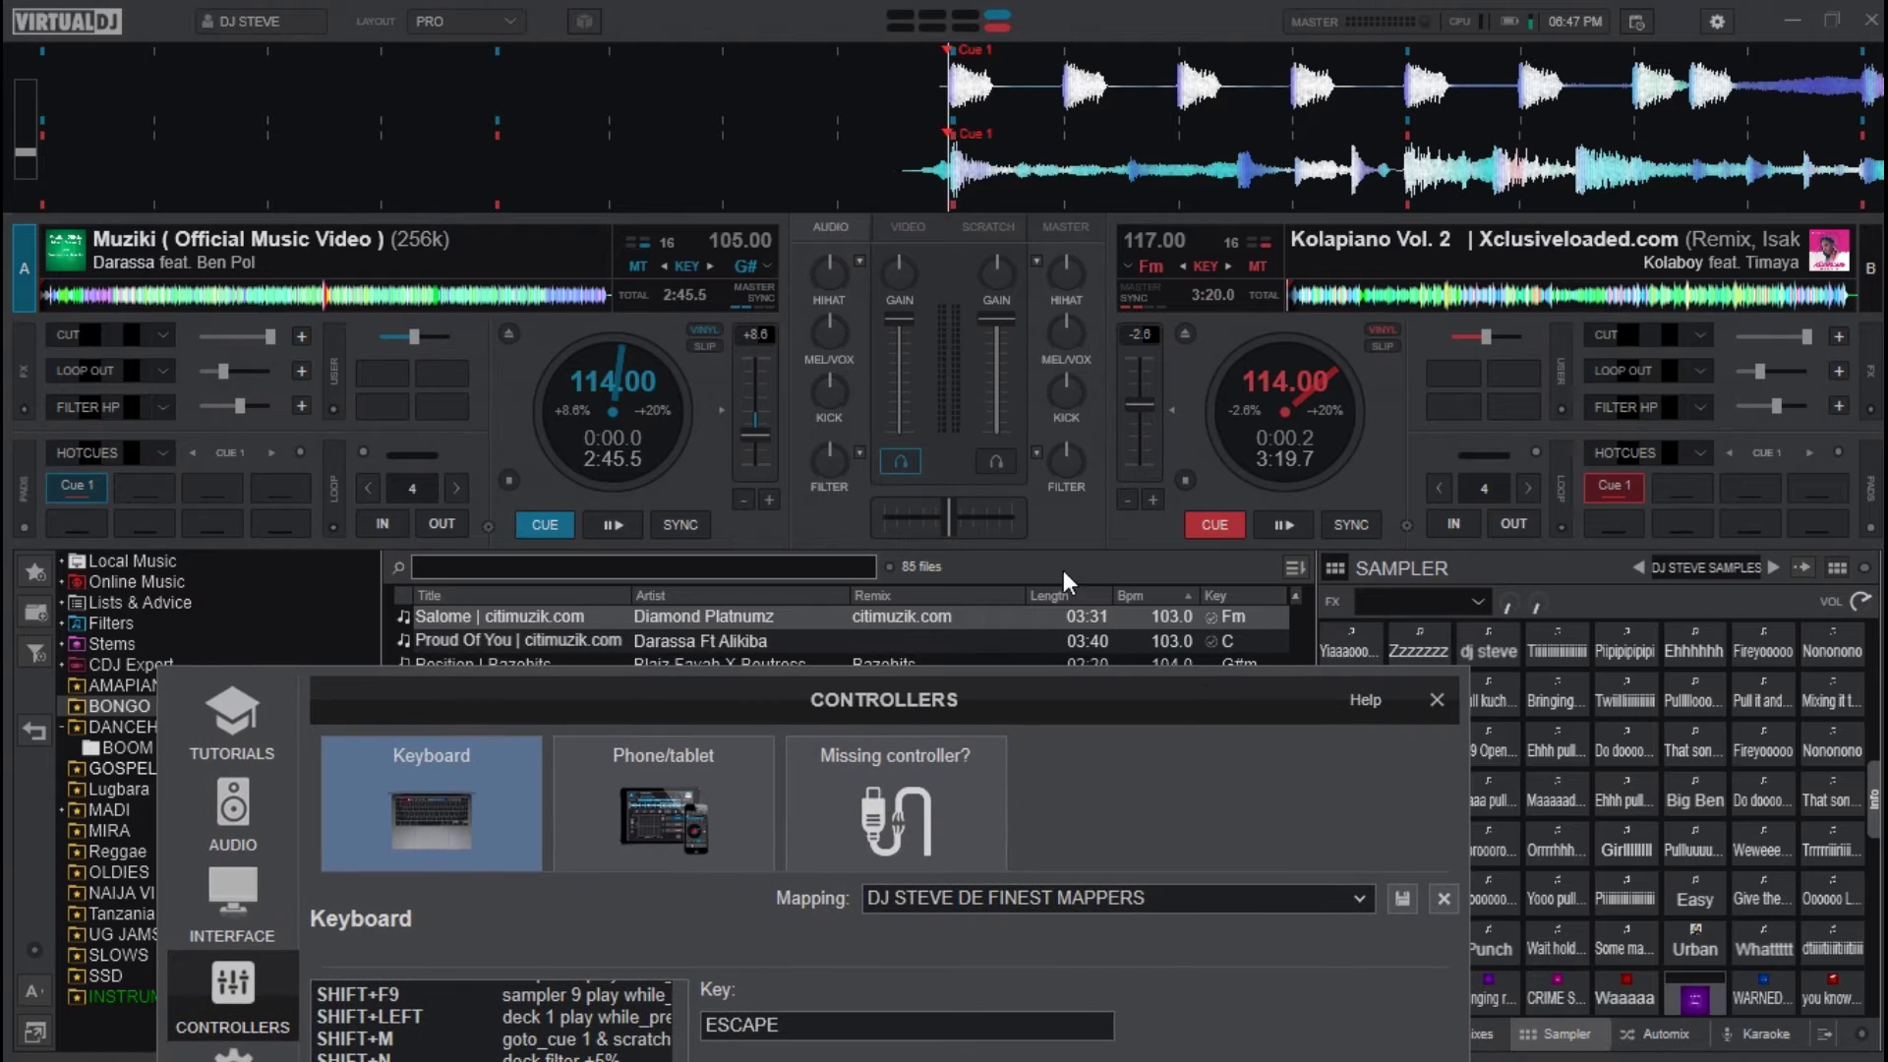
- Change deck A's KICK, HIHAT and MEL/VOX stem knobs, dismissing the Stems Not Prepared notice
{"action": "left_click", "coordinate": [828, 394]}
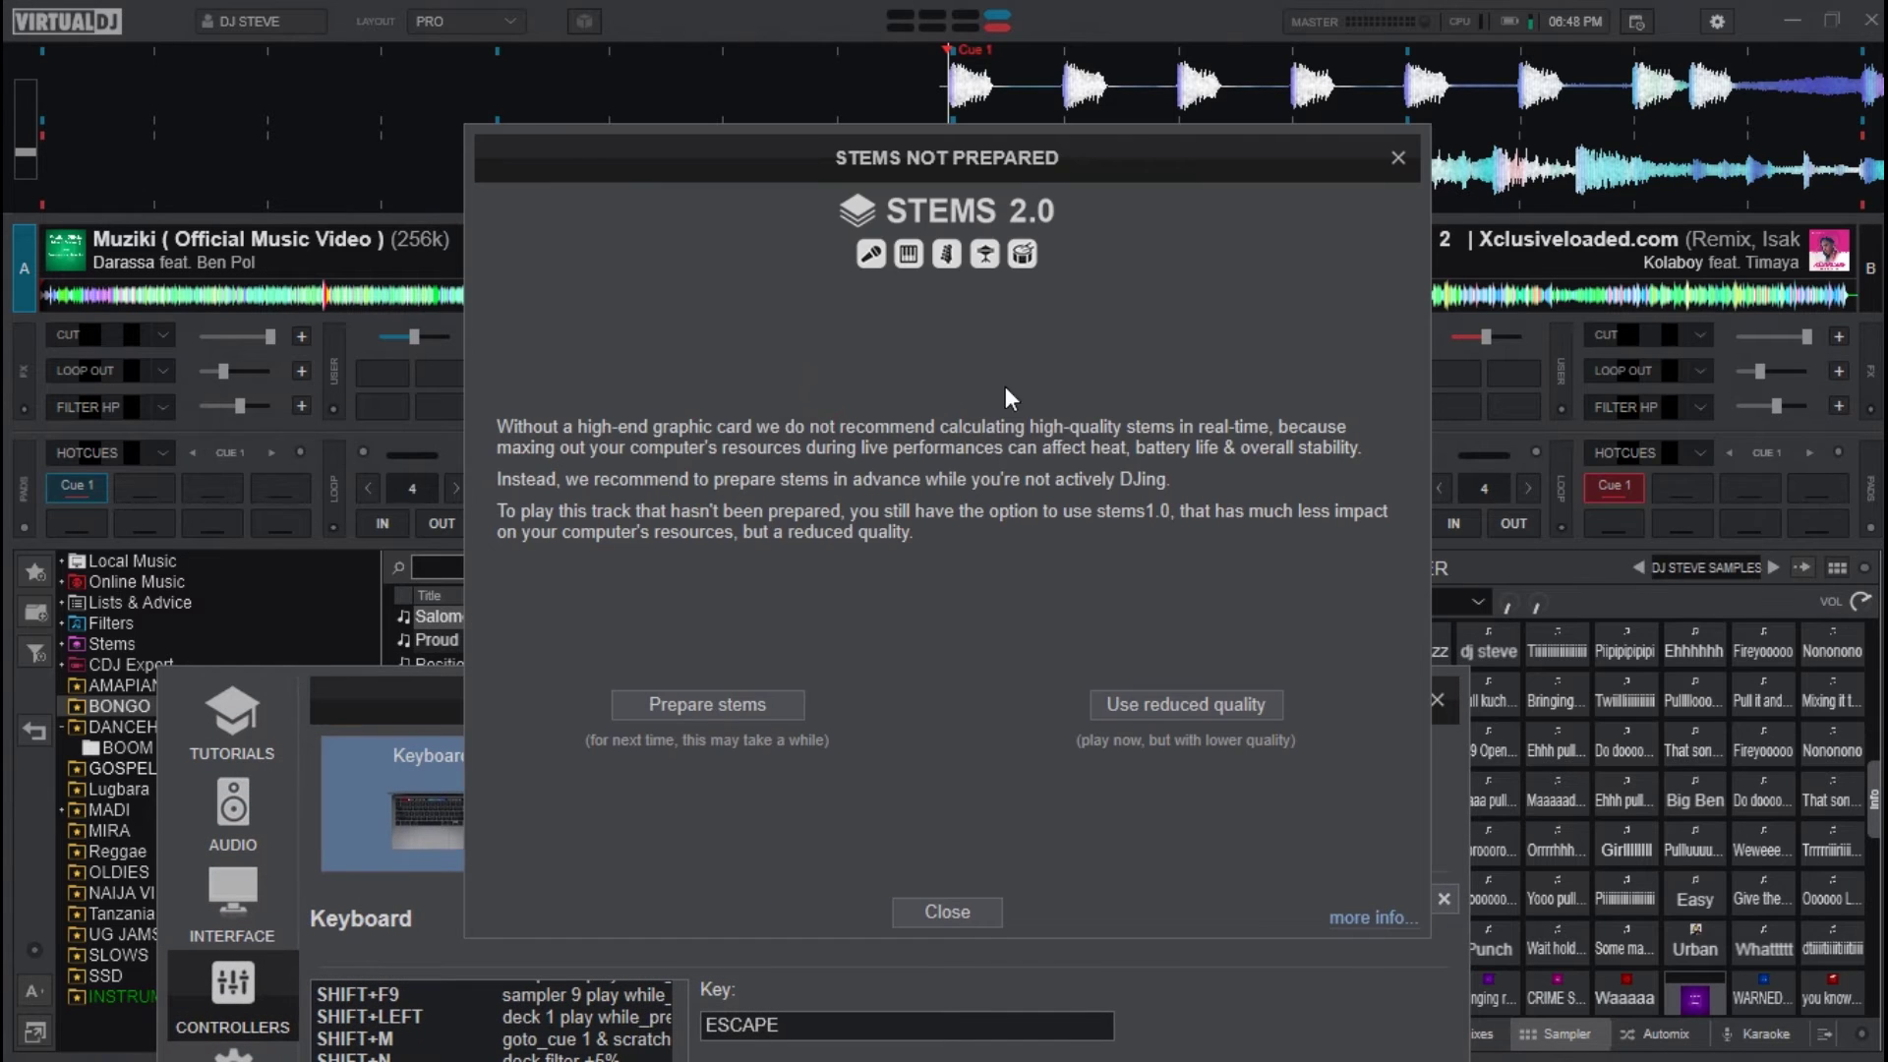
{"action": "left_click", "coordinate": [1398, 158]}
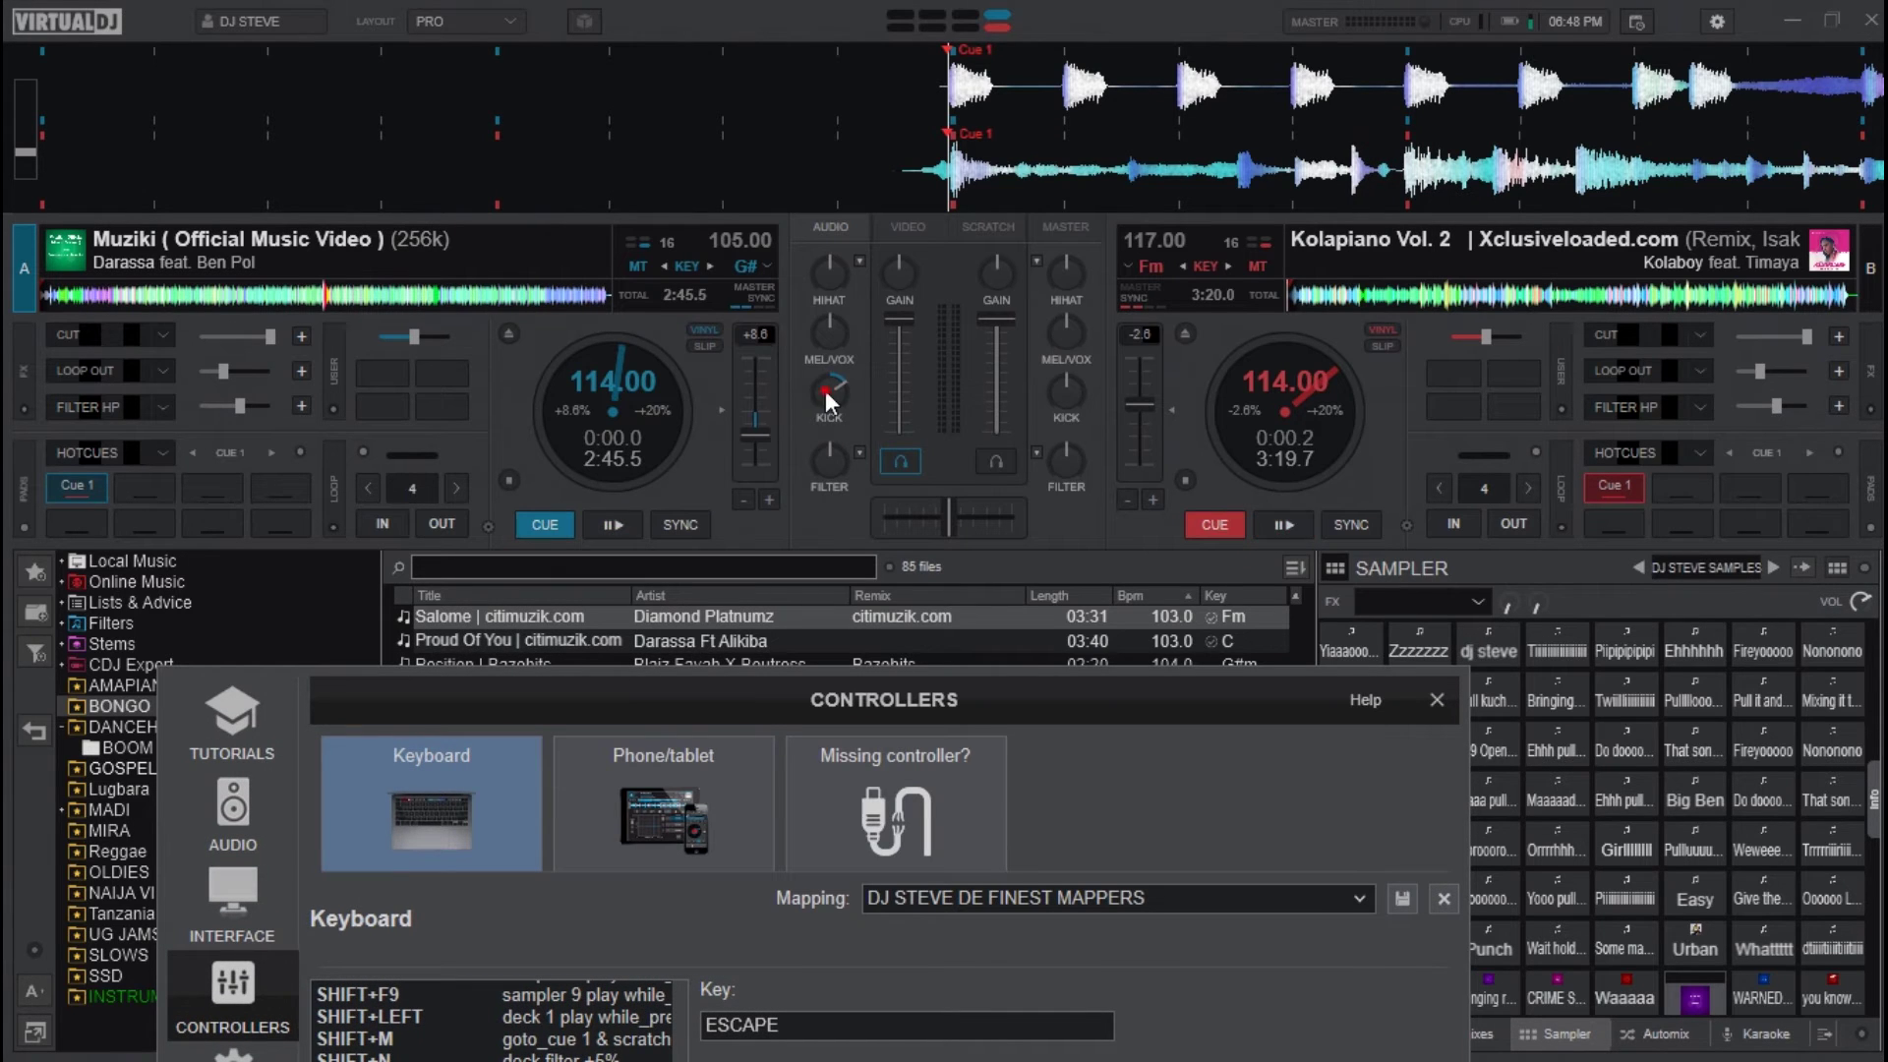
{"action": "left_click", "coordinate": [824, 340]}
{"action": "left_click", "coordinate": [824, 272]}
{"action": "left_click", "coordinate": [829, 257]}
{"action": "left_click_drag", "start_coordinate": [900, 709], "coordinate": [899, 92]}
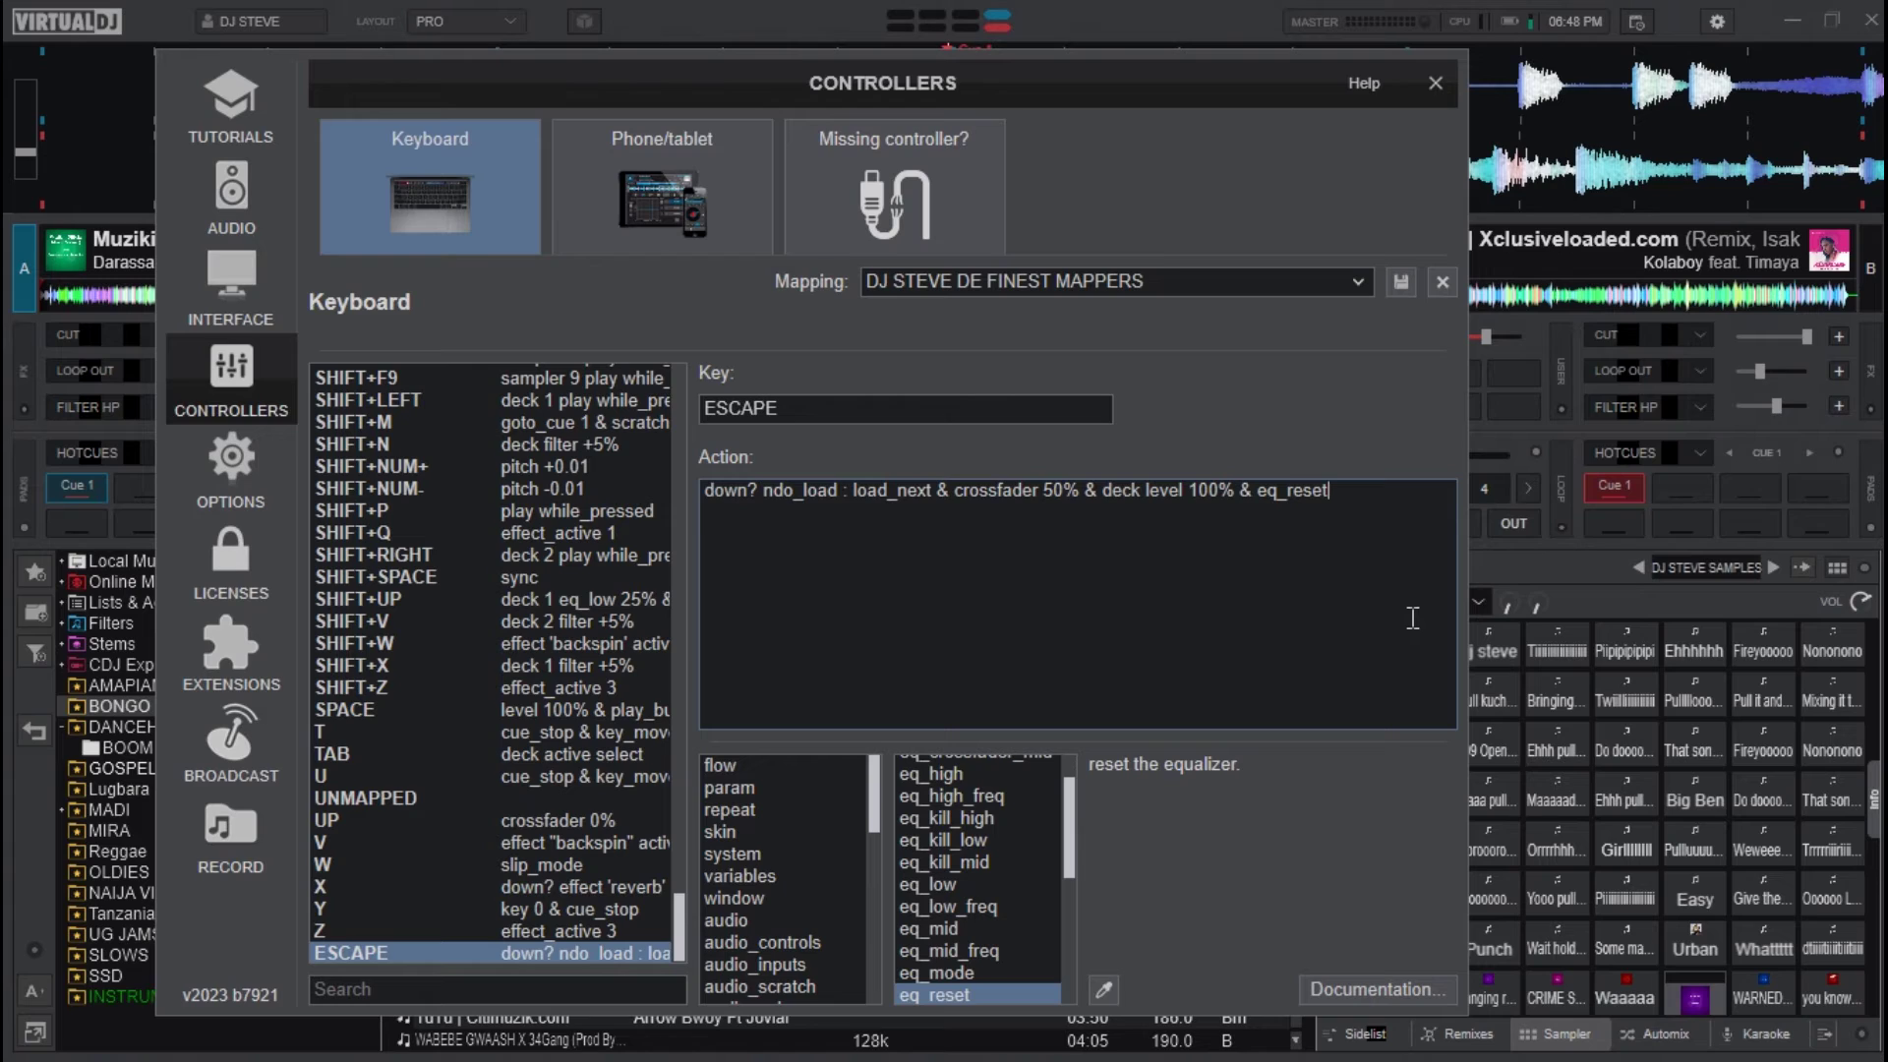
- Append '& deck effect_disable_all' to the ESCAPE action and close the controller settings
{"action": "type", "text": "& deck"}
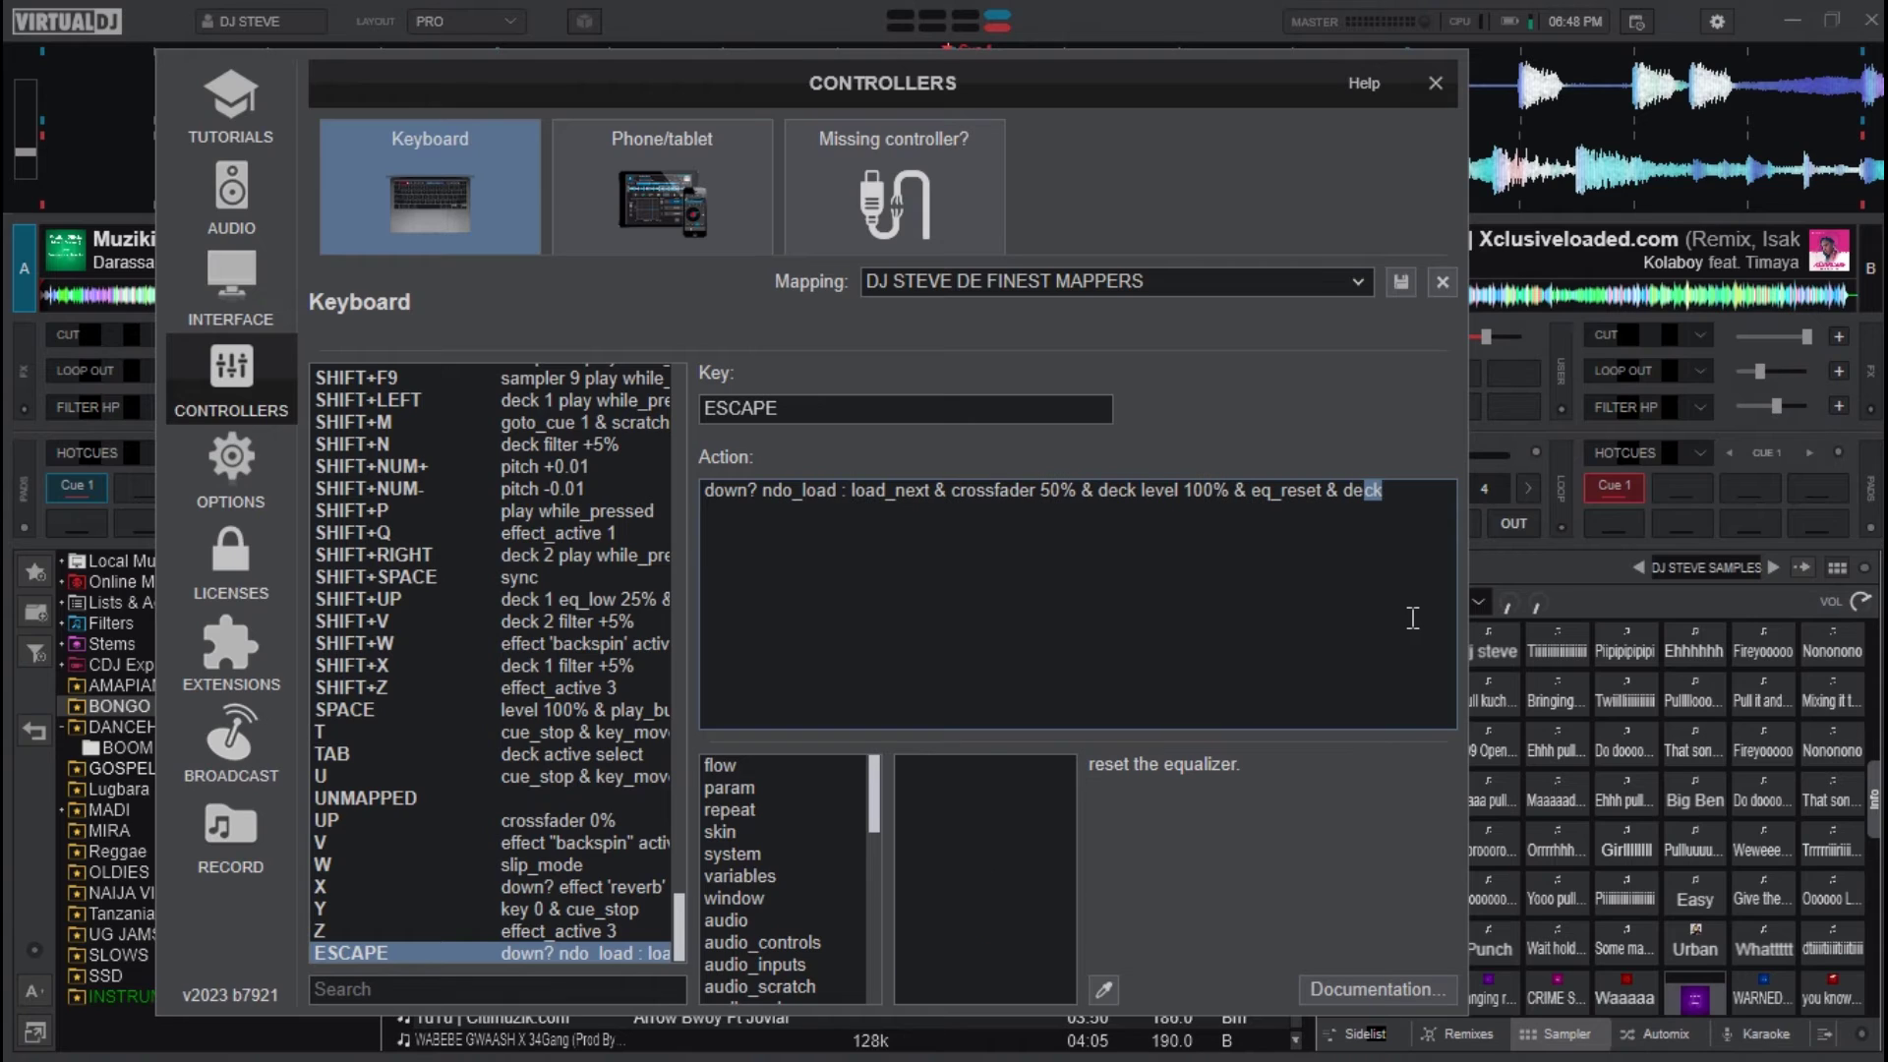
{"action": "type", "text": " e"}
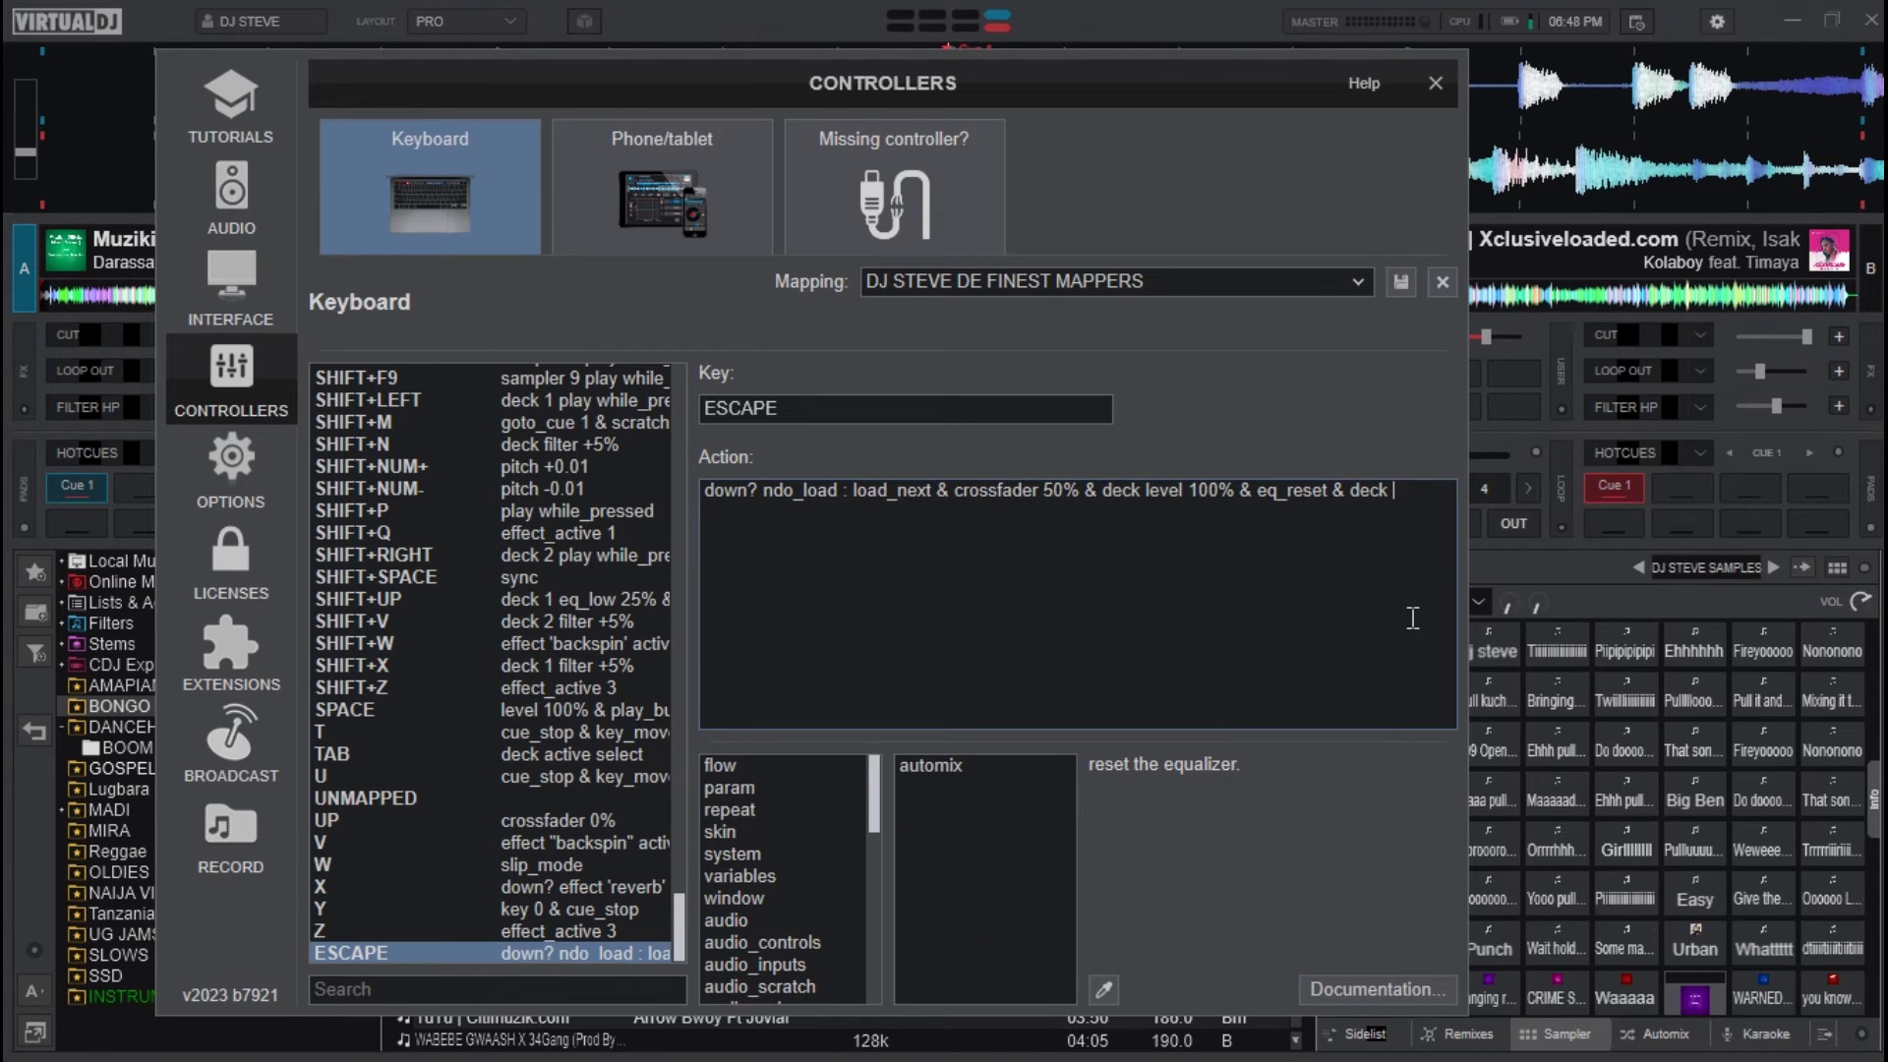
{"action": "type", "text": "ffect_disable_all"}
{"action": "left_click", "coordinate": [1436, 82]}
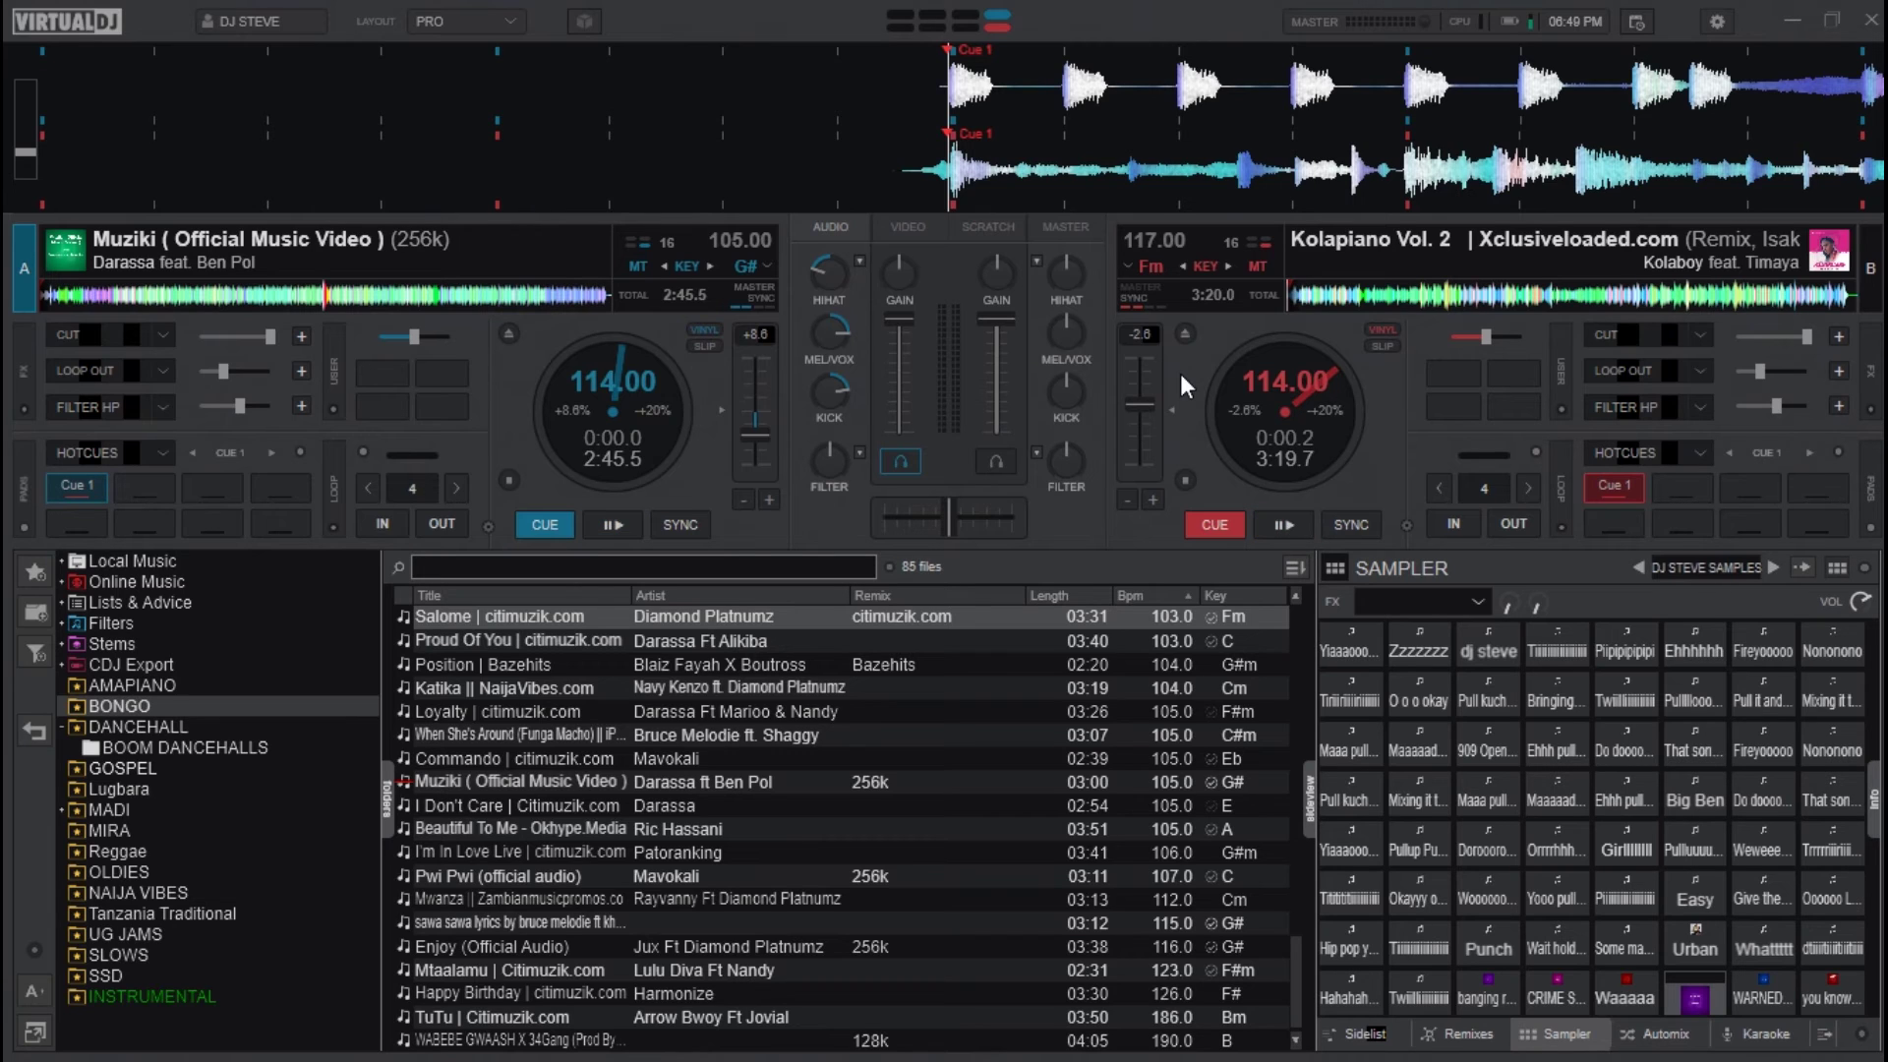
- Eject deck B, load 'Position | Bazehits' onto it, then eject deck A
{"action": "key", "text": "Tab"}
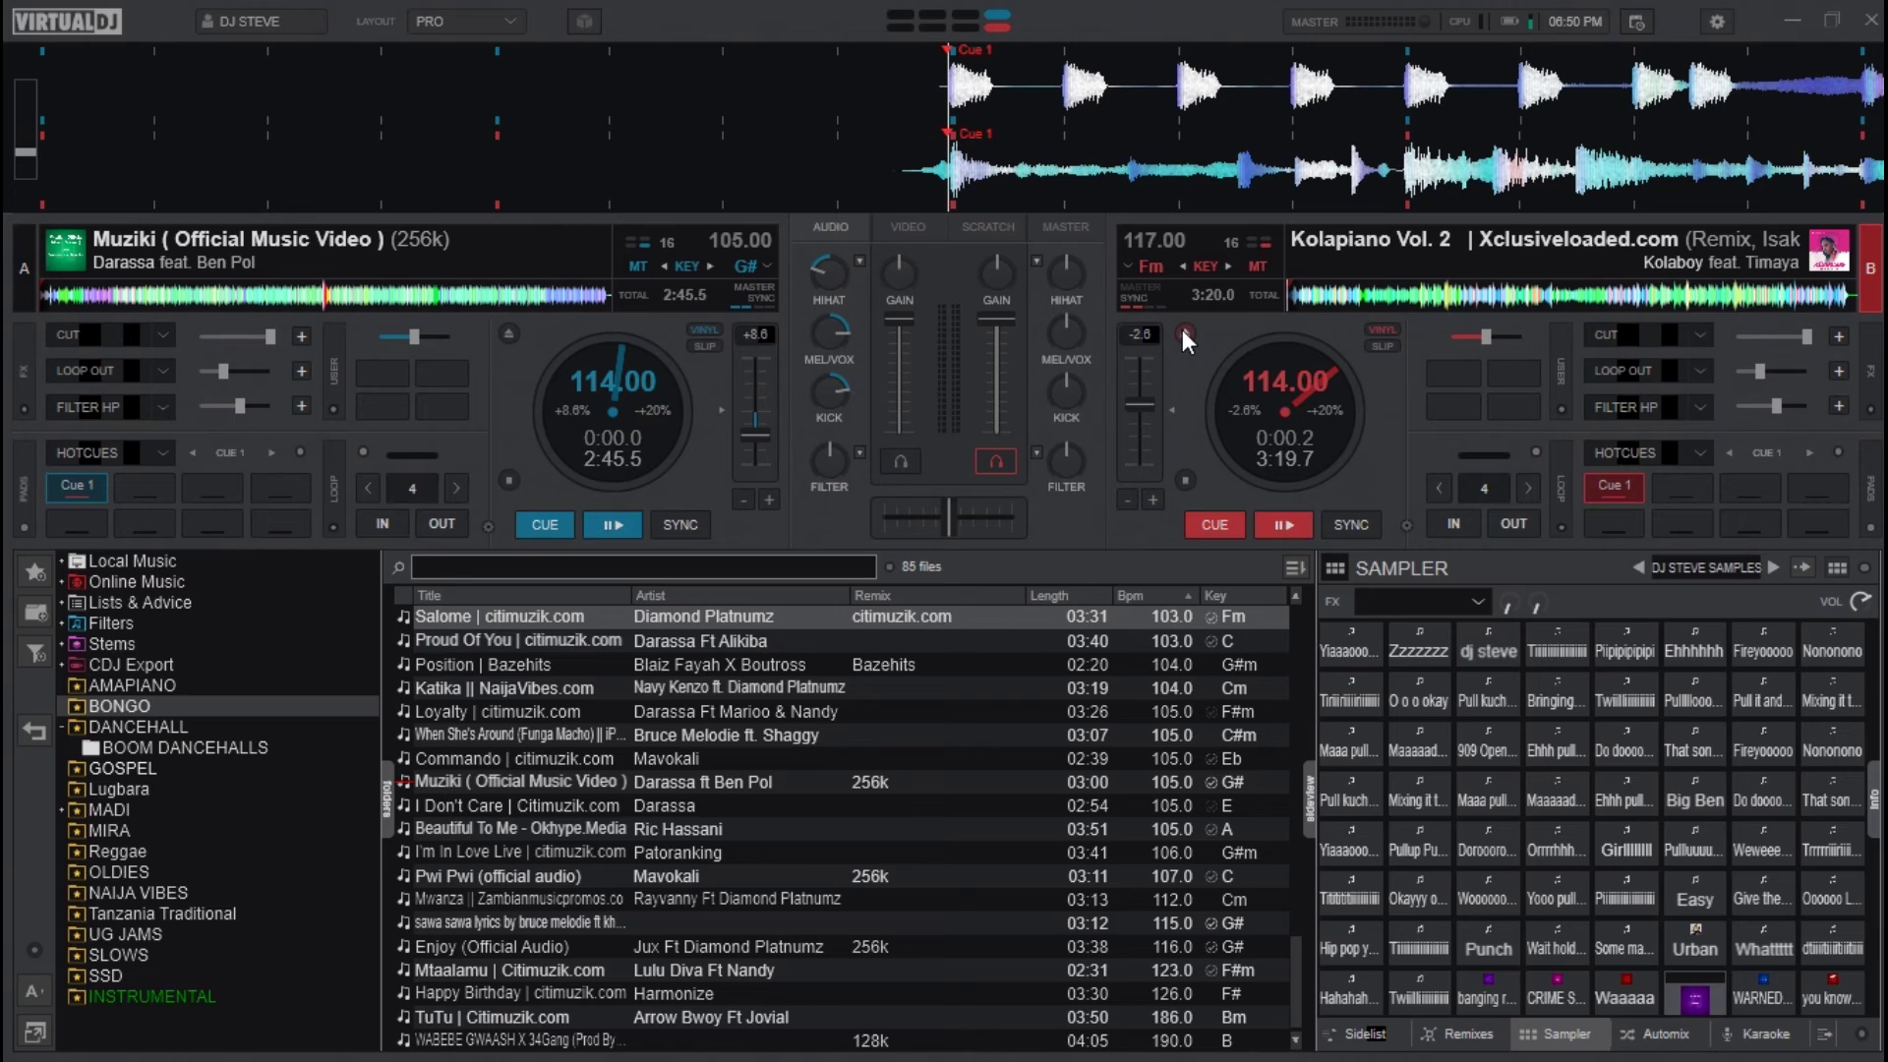
{"action": "left_click", "coordinate": [1183, 331]}
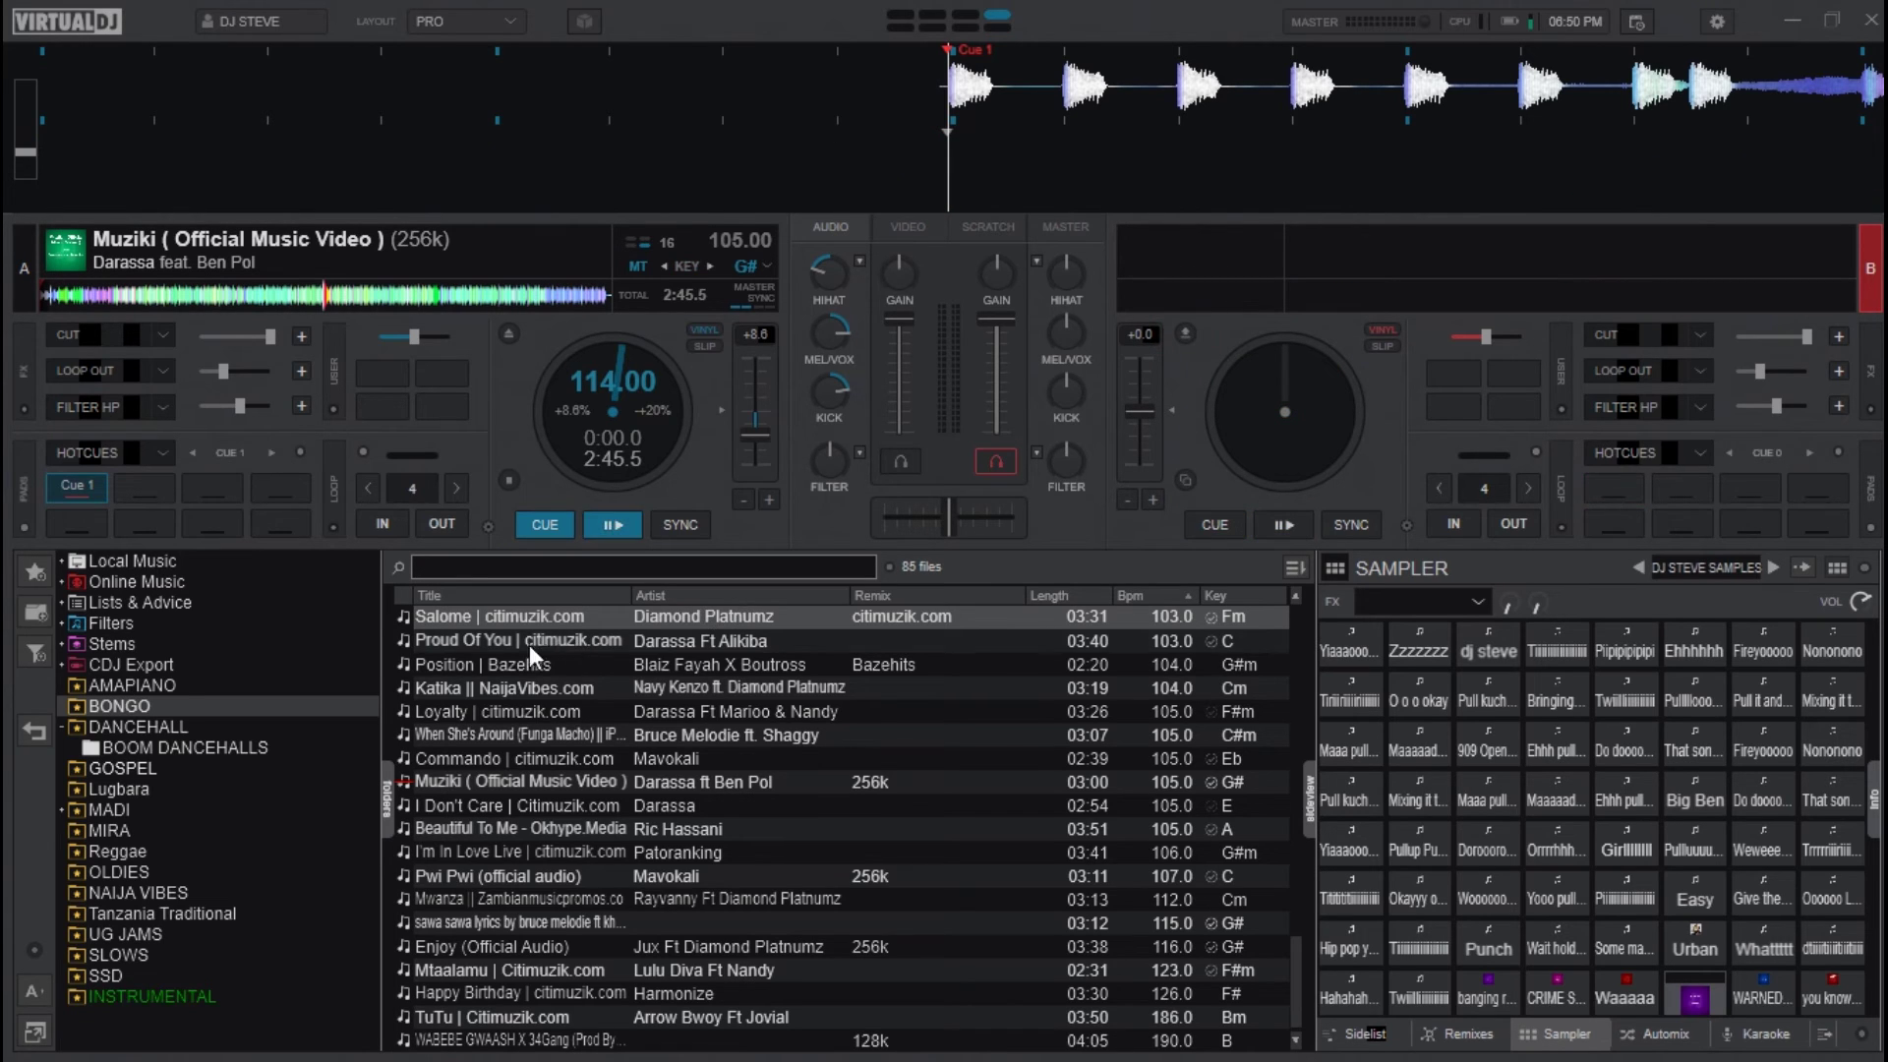
{"action": "left_click", "coordinate": [480, 671]}
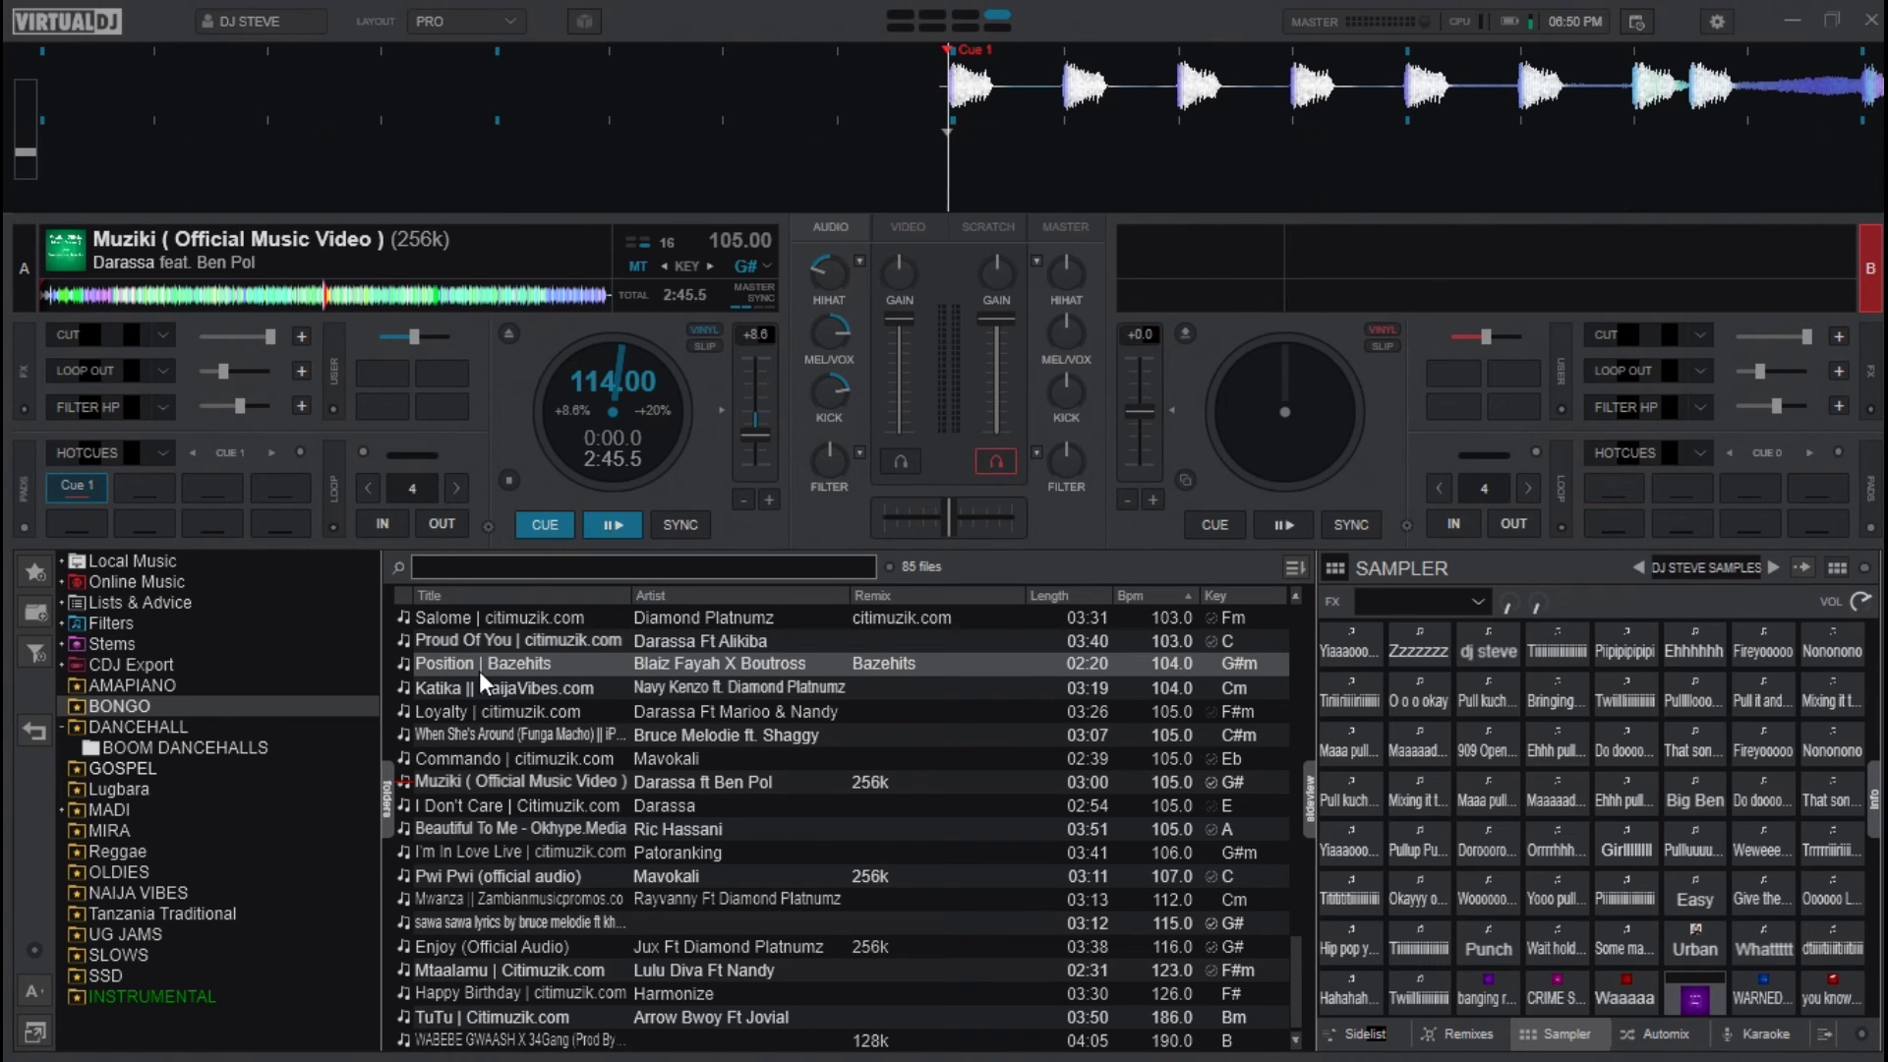
{"action": "double_click", "coordinate": [480, 671]}
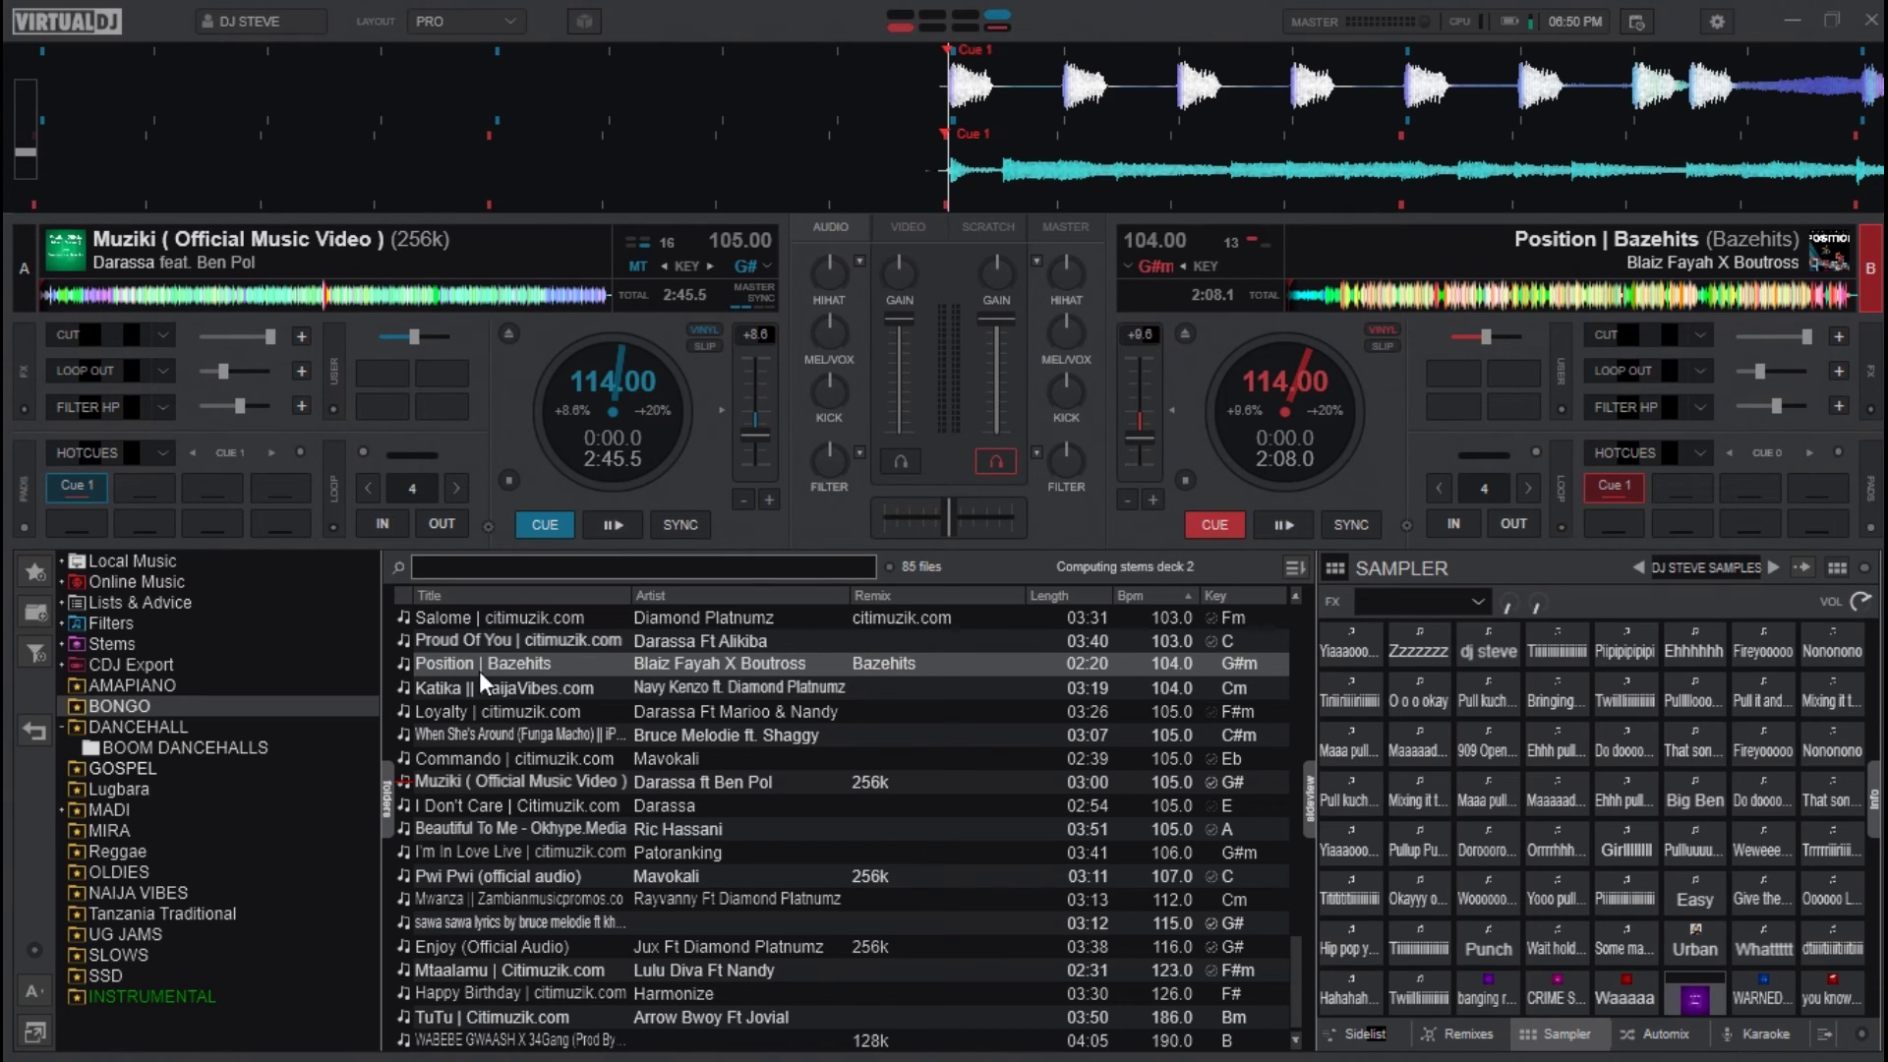
{"action": "left_click", "coordinate": [508, 334]}
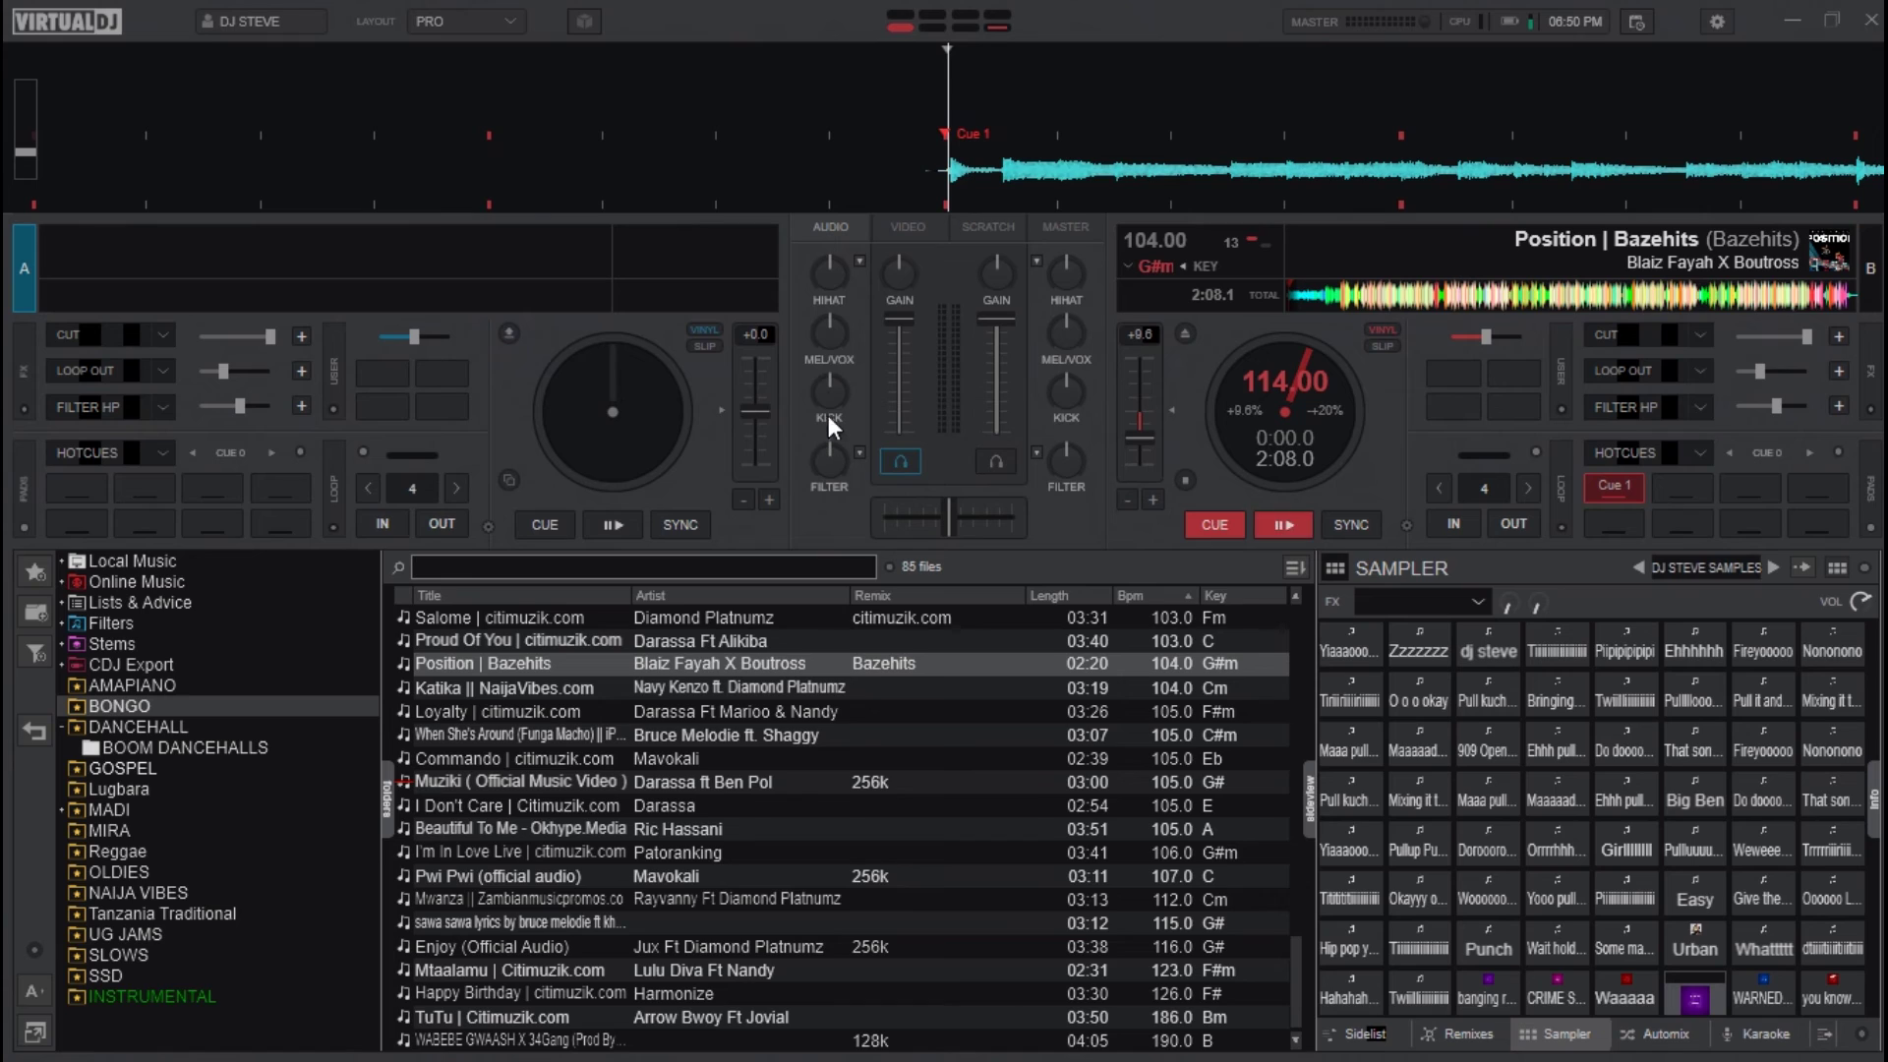
- Raise deck A's KICK and MEL/VOX, push the crossfader right, enable LOOP OUT, then load Katika
{"action": "left_click_drag", "start_coordinate": [828, 415], "coordinate": [824, 240]}
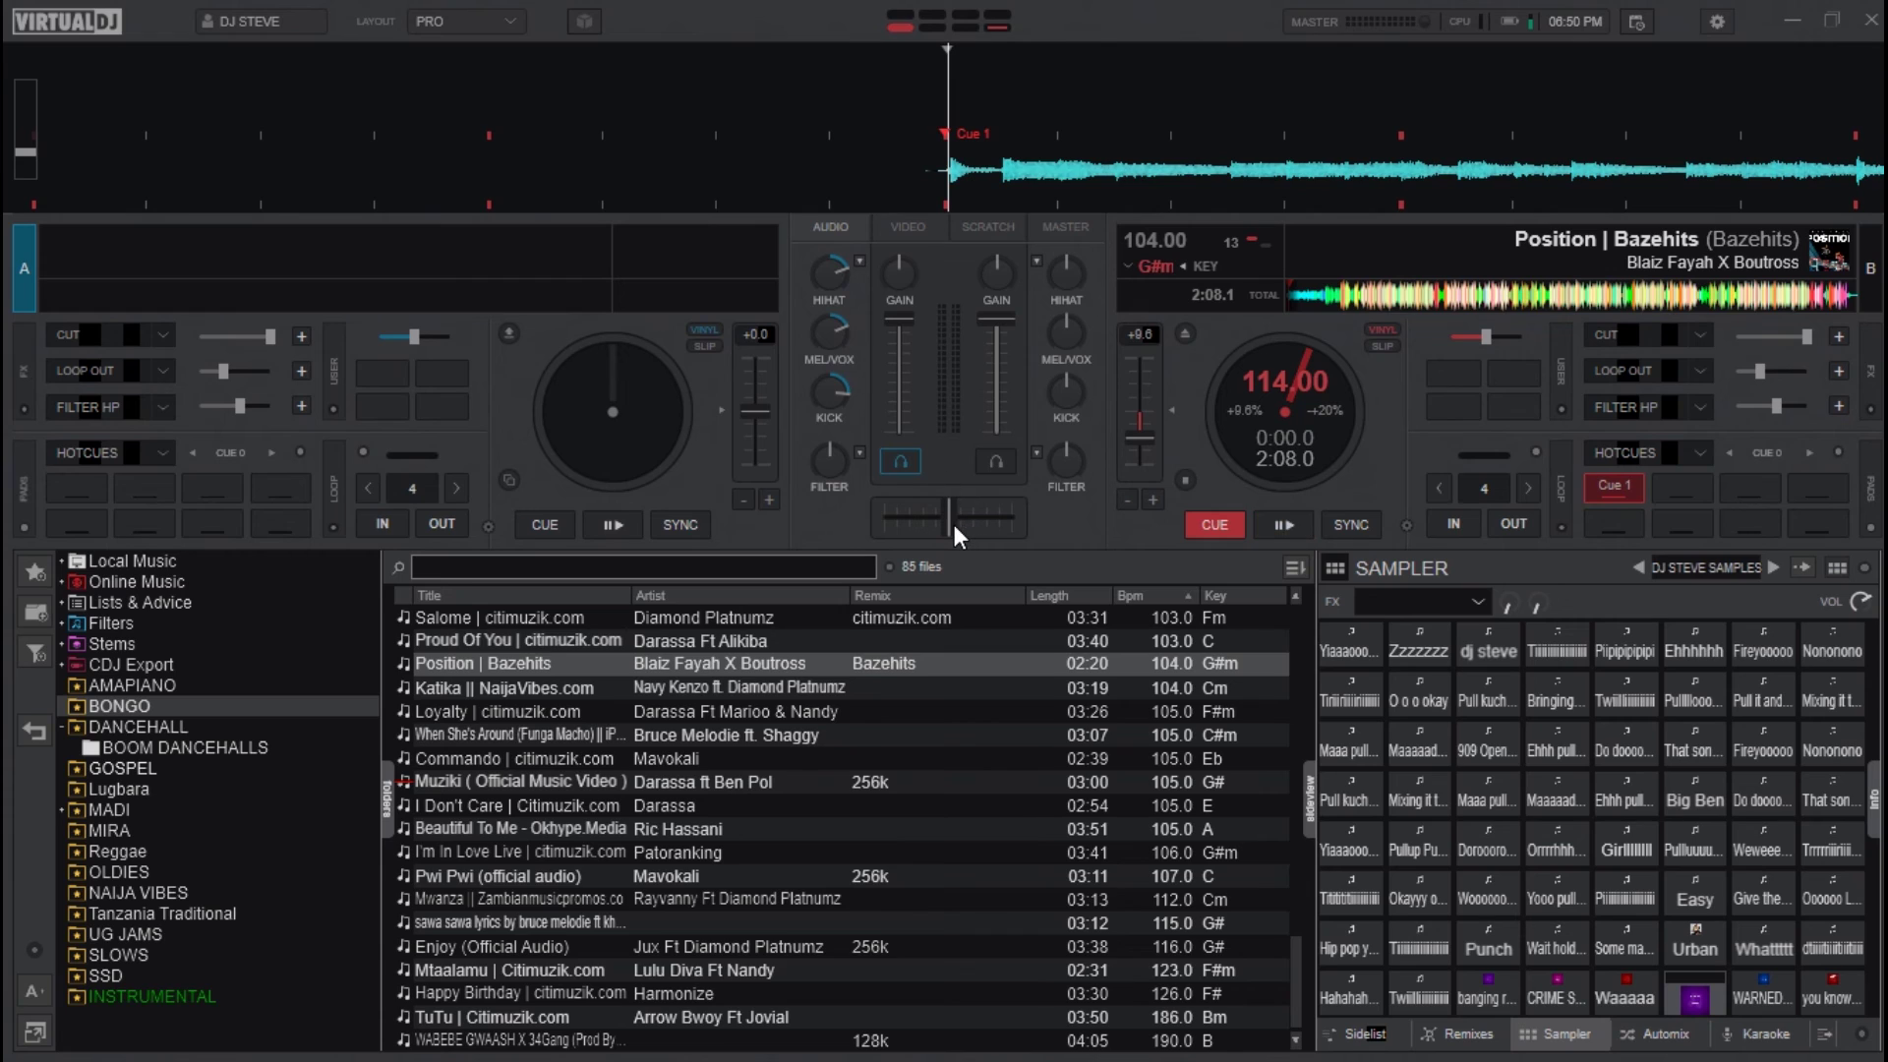
{"action": "left_click_drag", "start_coordinate": [954, 523], "coordinate": [993, 527]}
{"action": "left_click", "coordinate": [97, 374]}
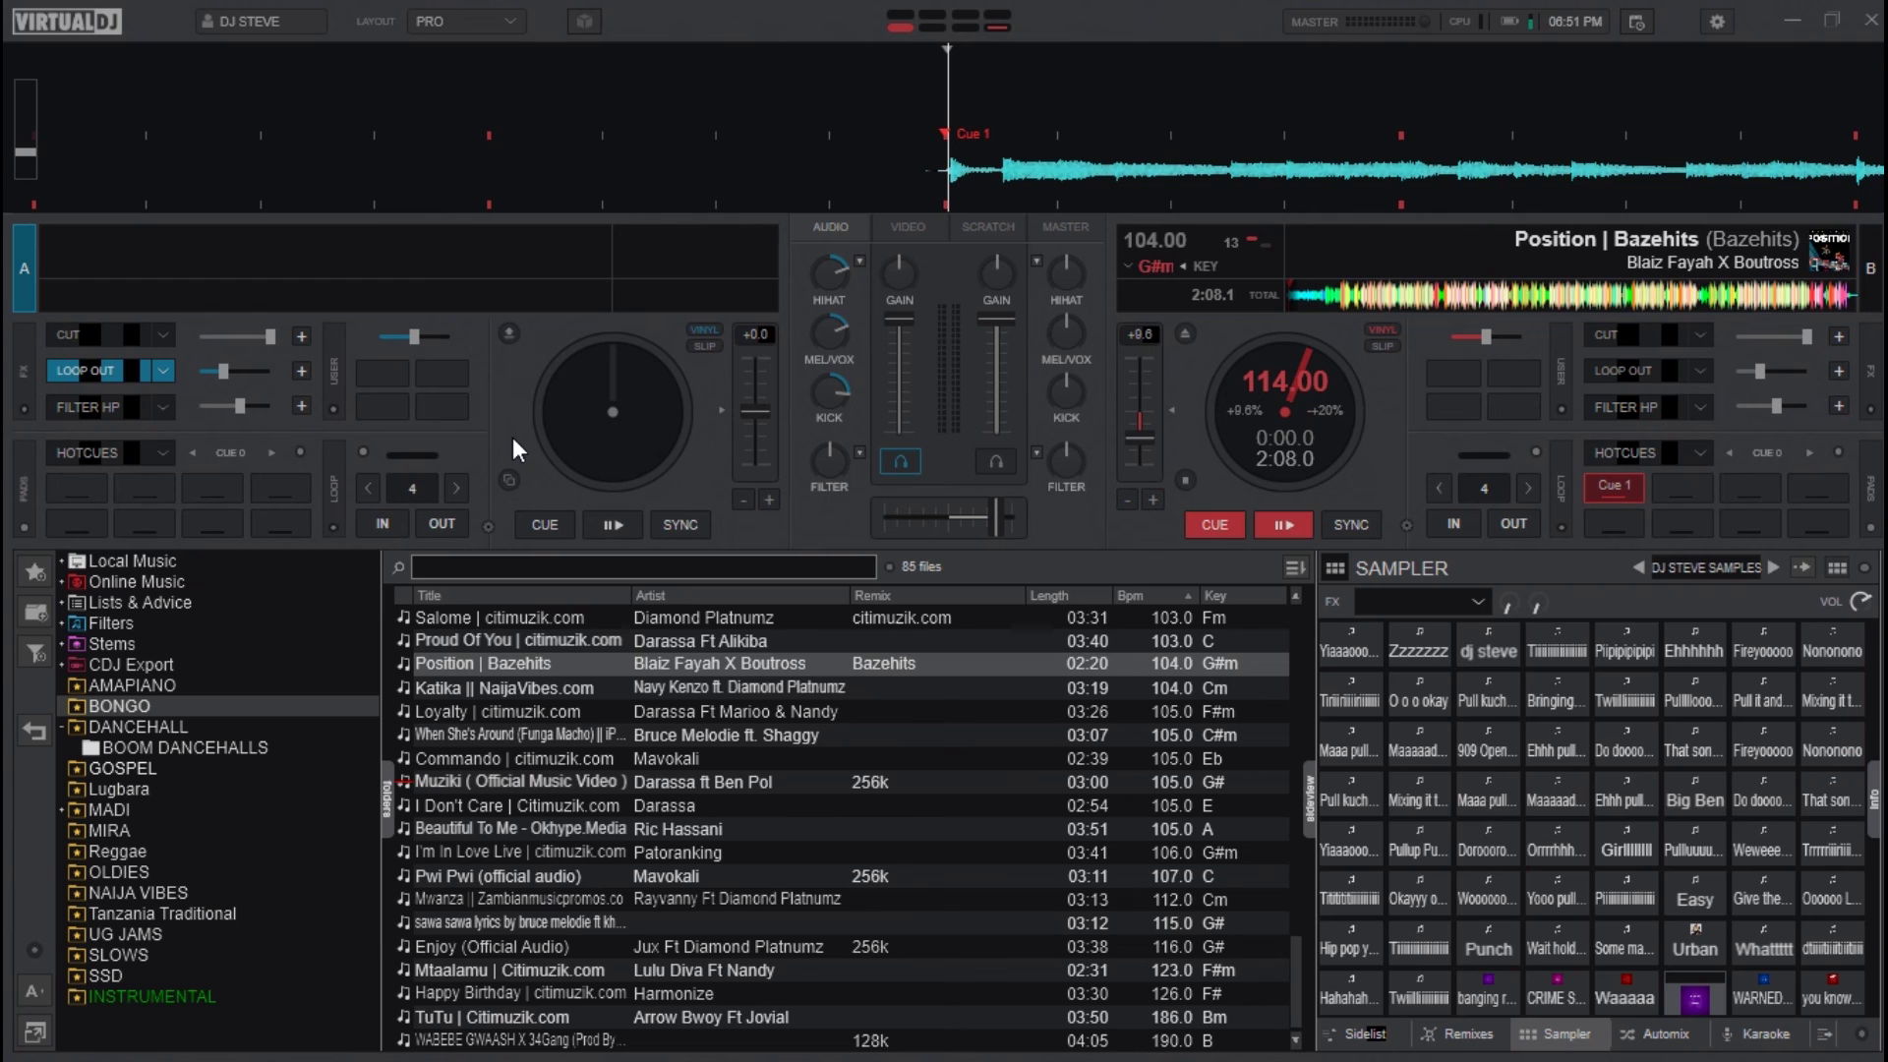
{"action": "key", "text": "Down"}
{"action": "key", "text": "Left"}
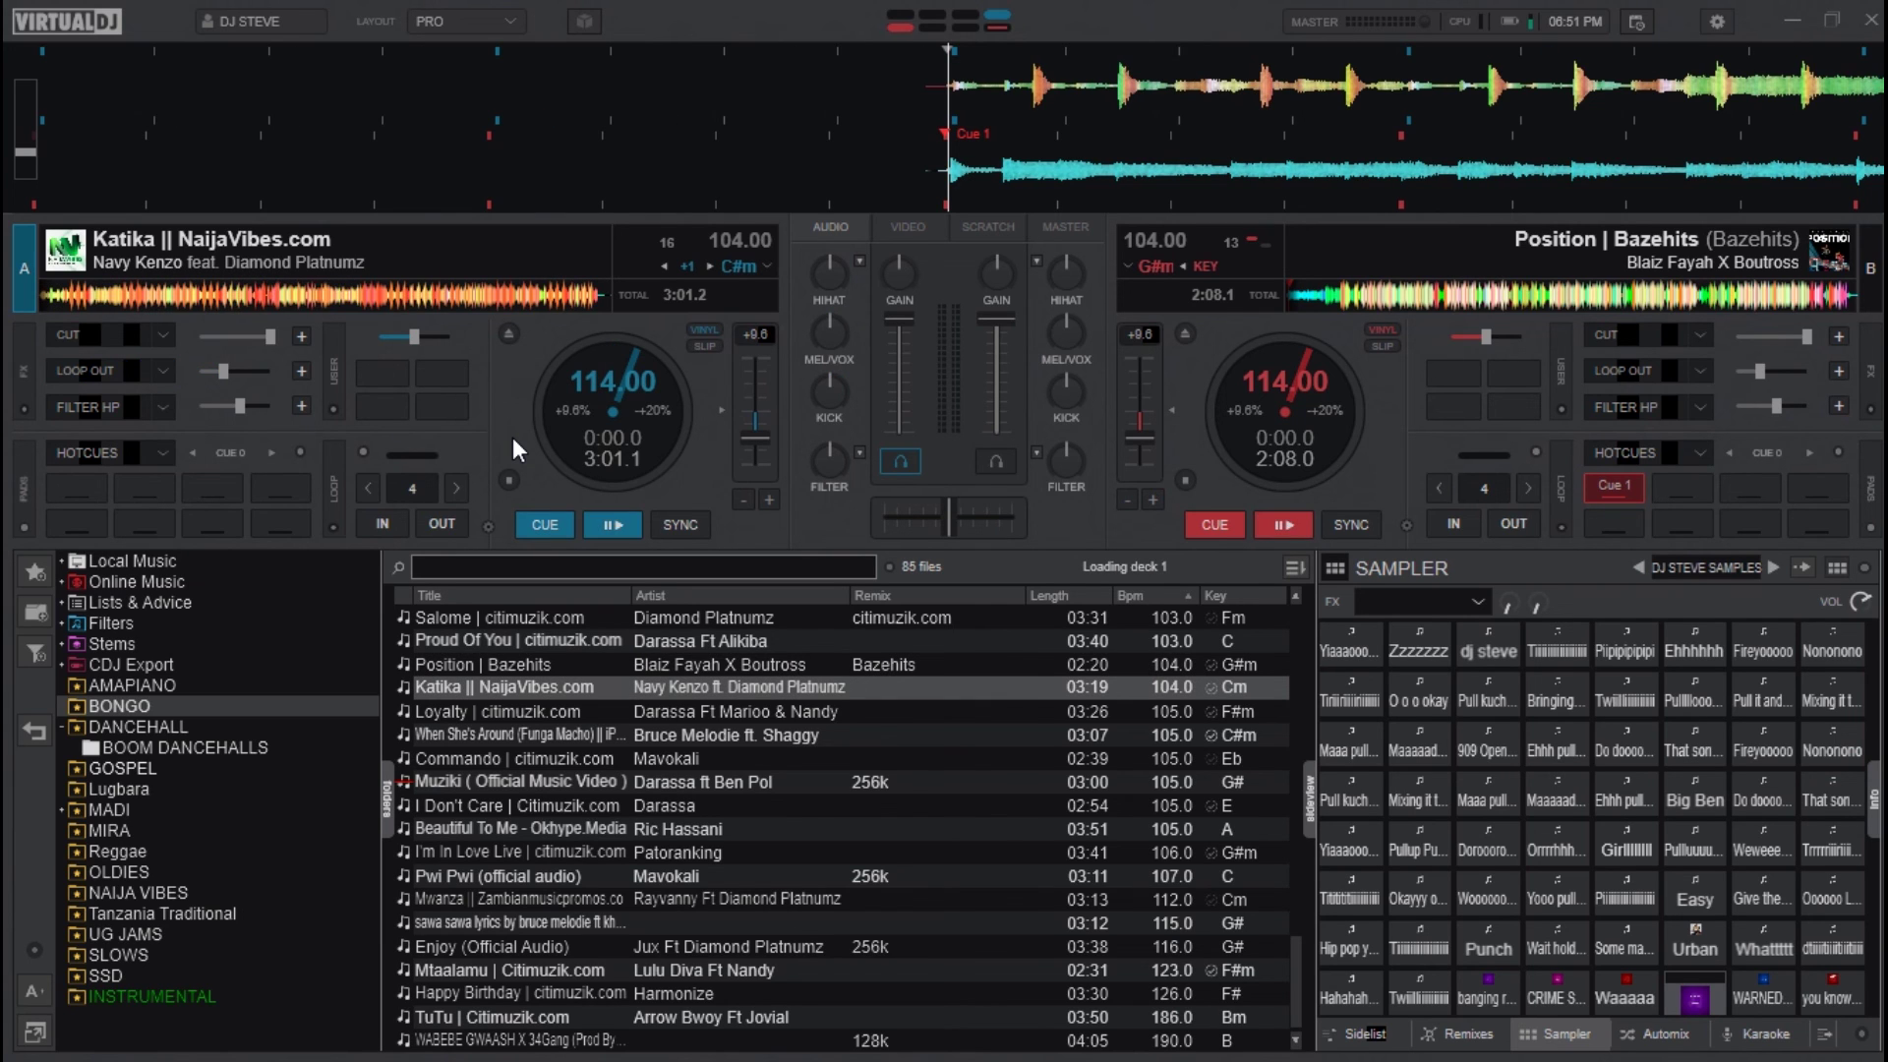